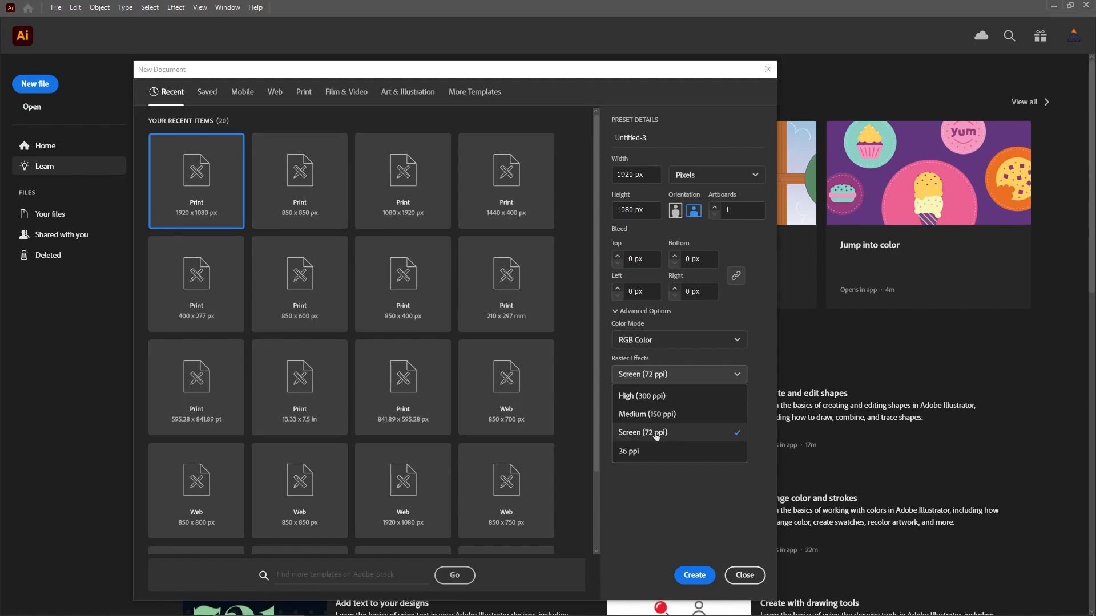
Step: Create a 1920 x 1080 px RGB document with raster effects set to Screen (72 ppi)
left_click(691, 435)
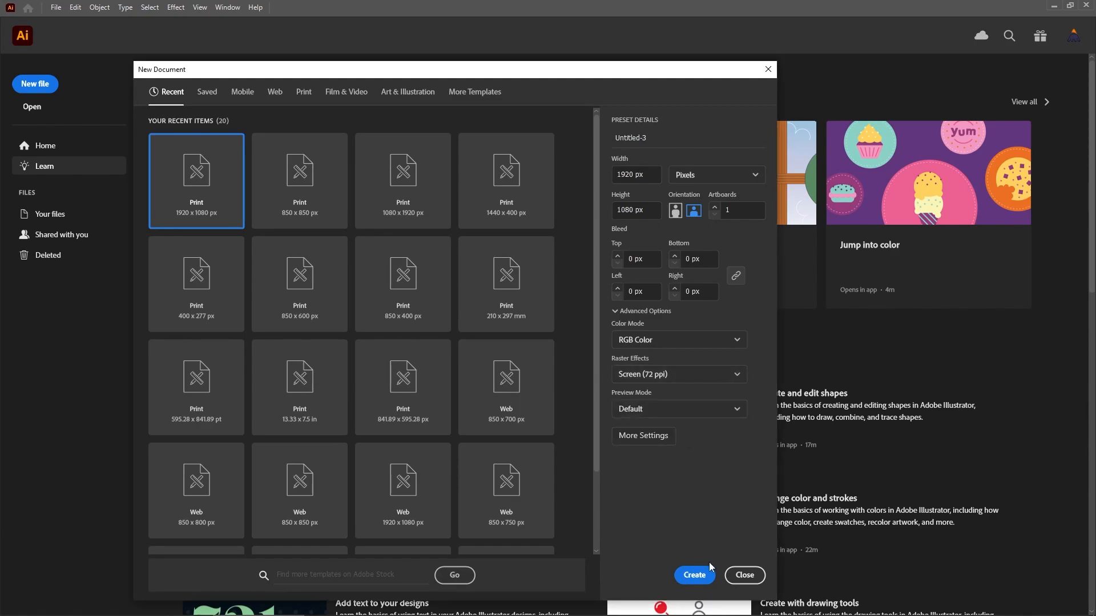
left_click(694, 576)
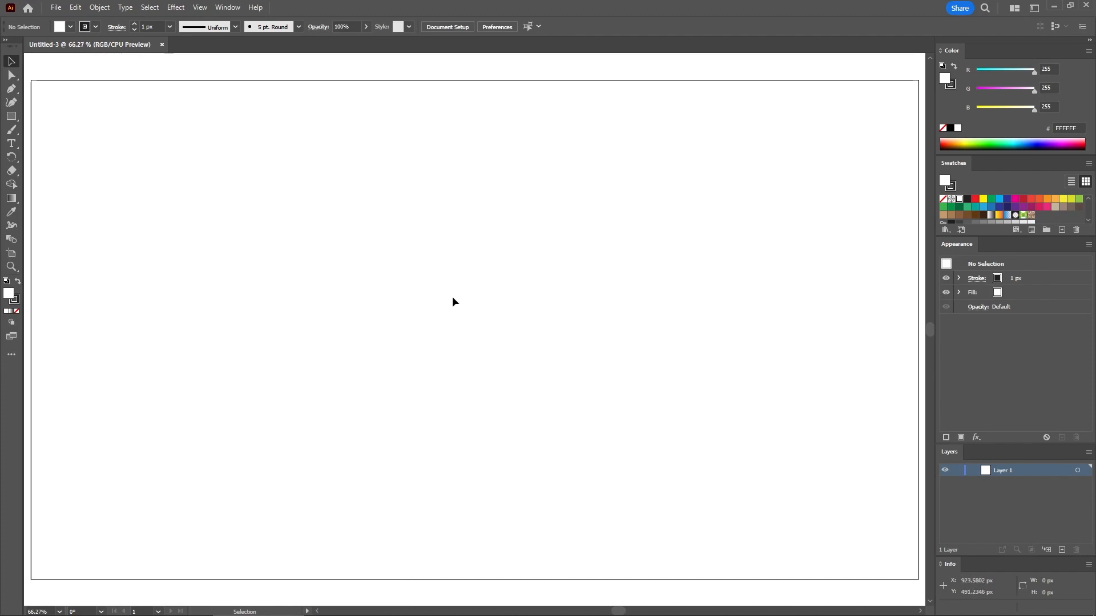
Step: Show the grid on the artboard and turn on Snap to Grid
left_click(236, 9)
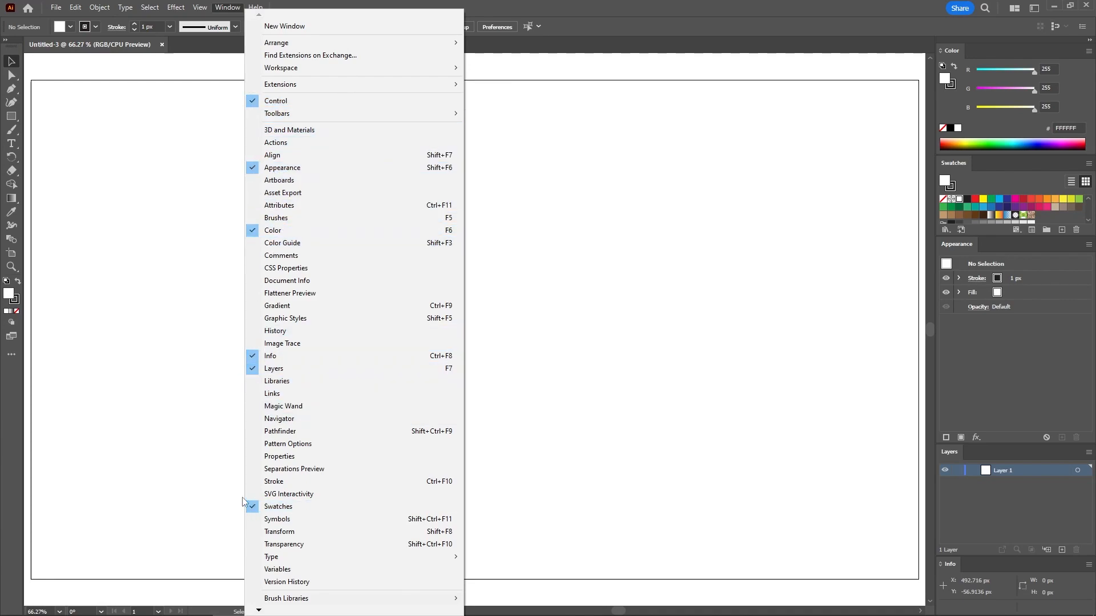
left_click(206, 85)
left_click(200, 8)
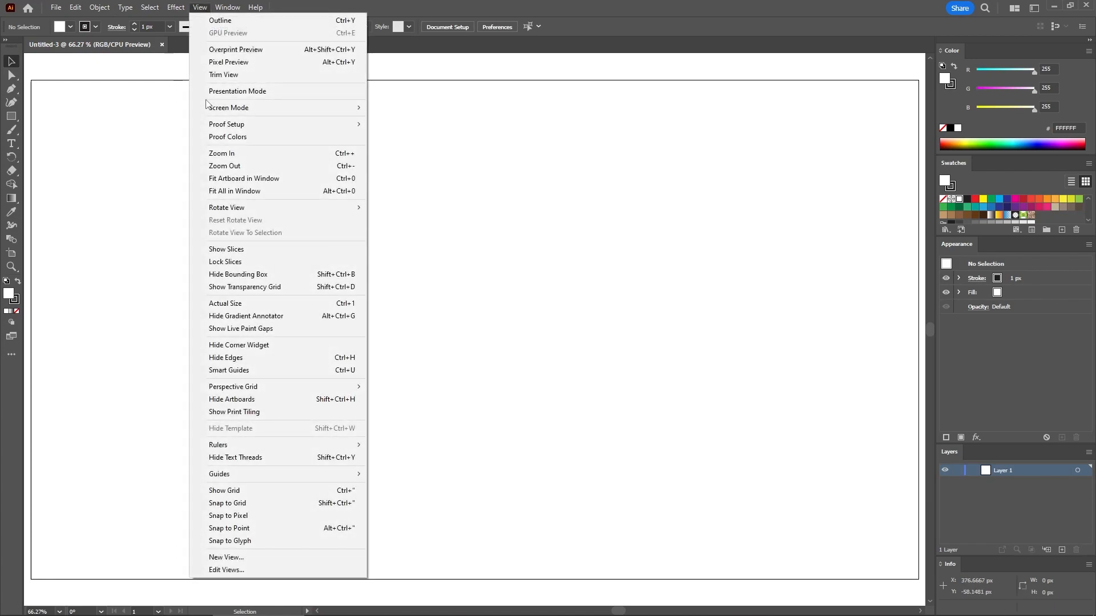
left_click(240, 490)
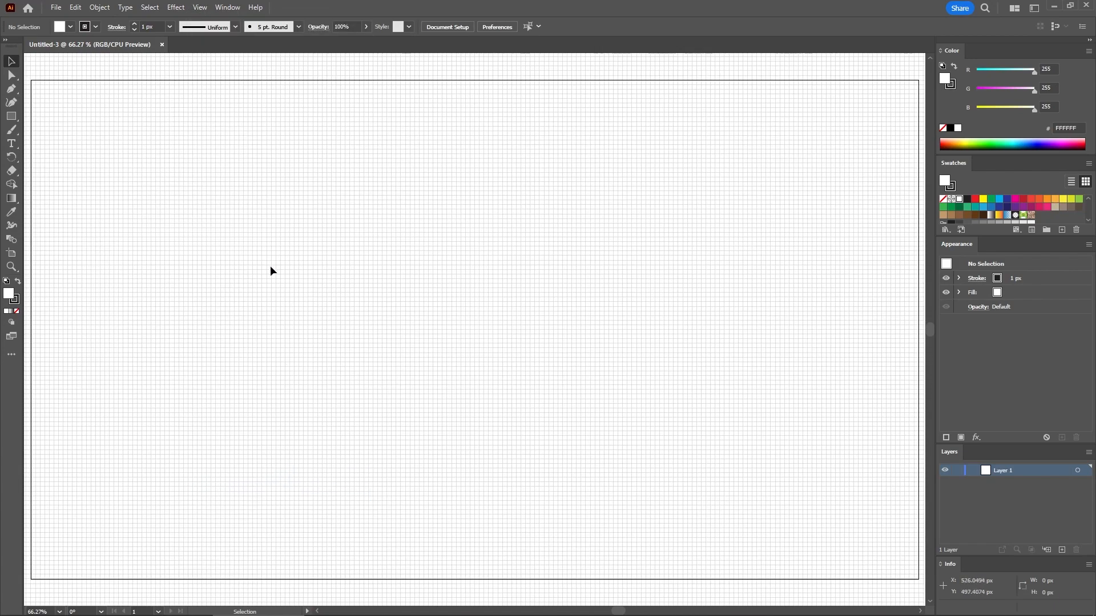
left_click(204, 9)
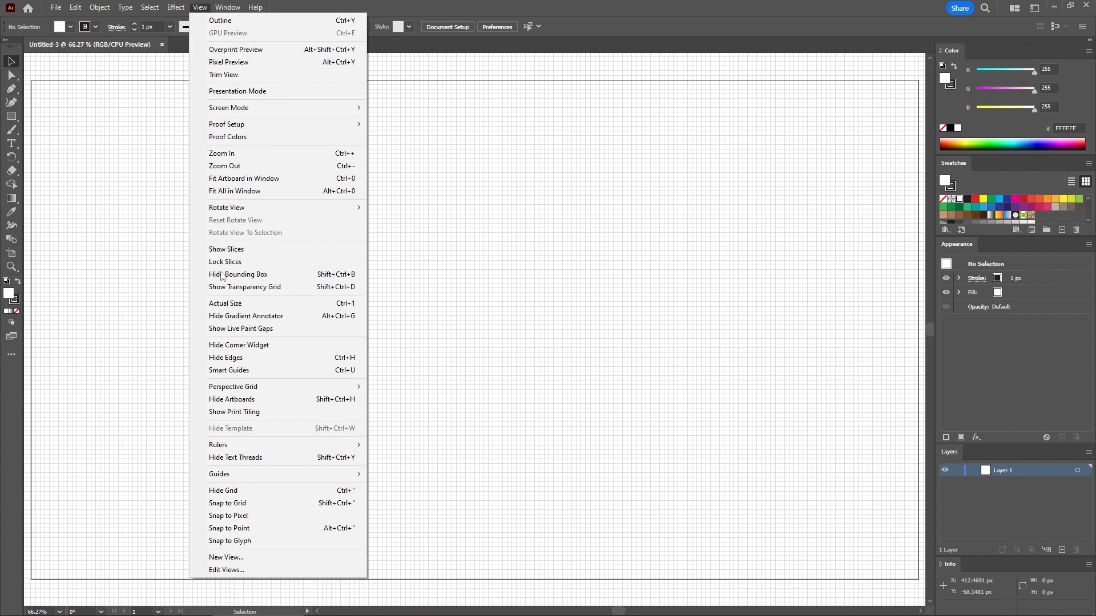
left_click(225, 504)
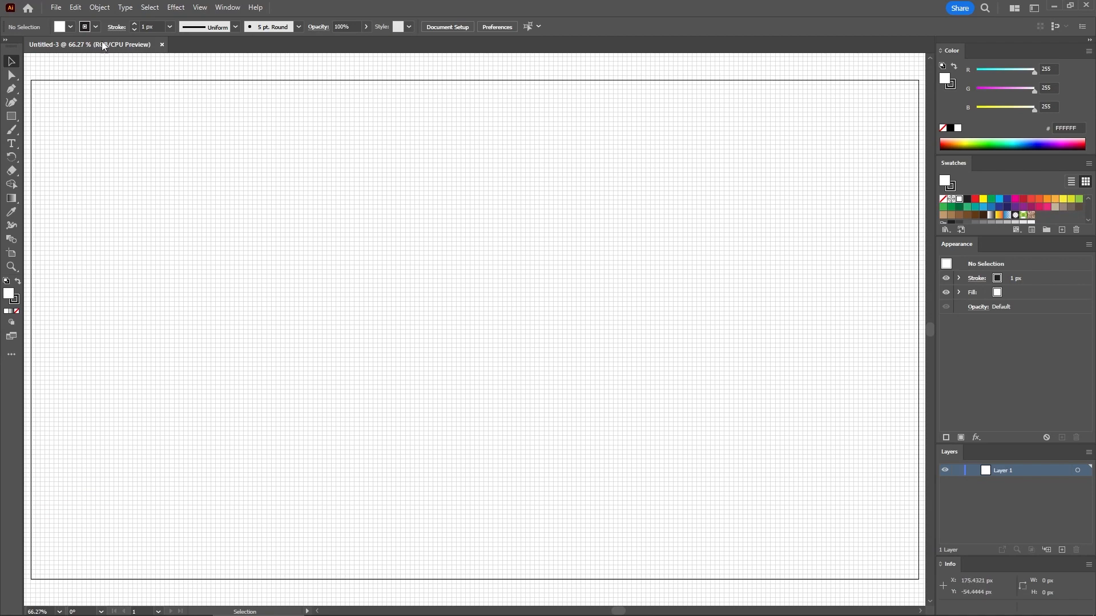
Step: In the Guides & Grid preferences, set a gridline every 1 px with 1 subdivision
left_click(79, 7)
mouse_move(118, 371)
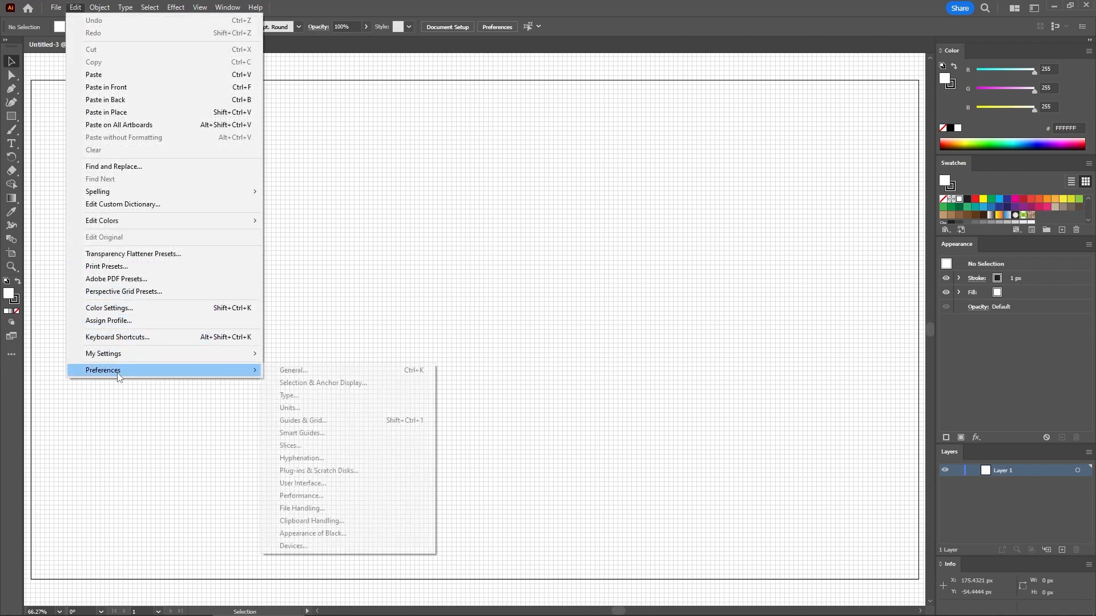
left_click(317, 419)
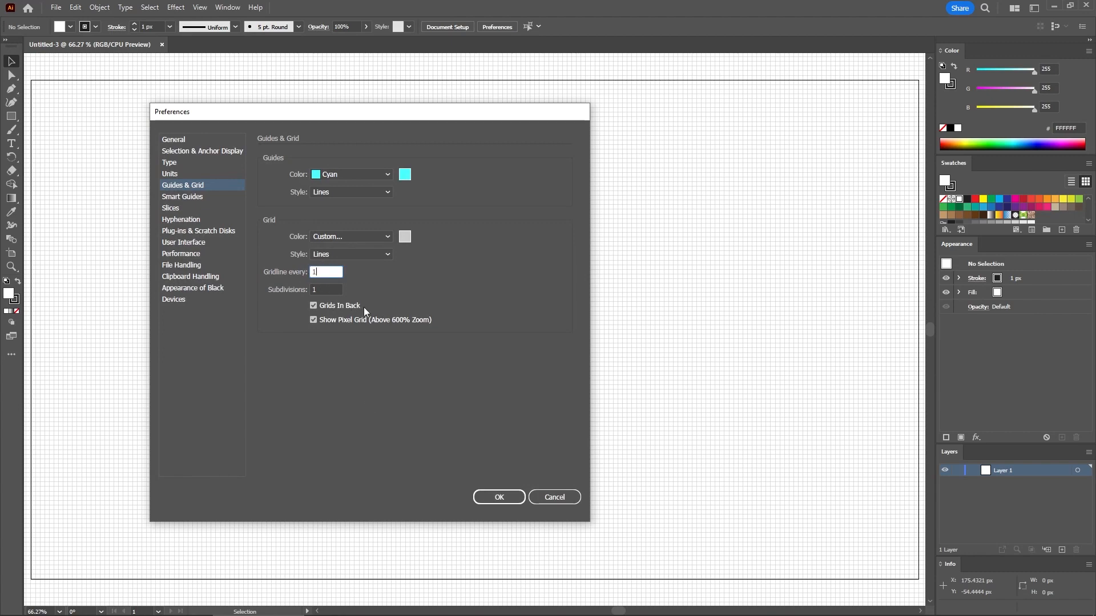
left_click(498, 498)
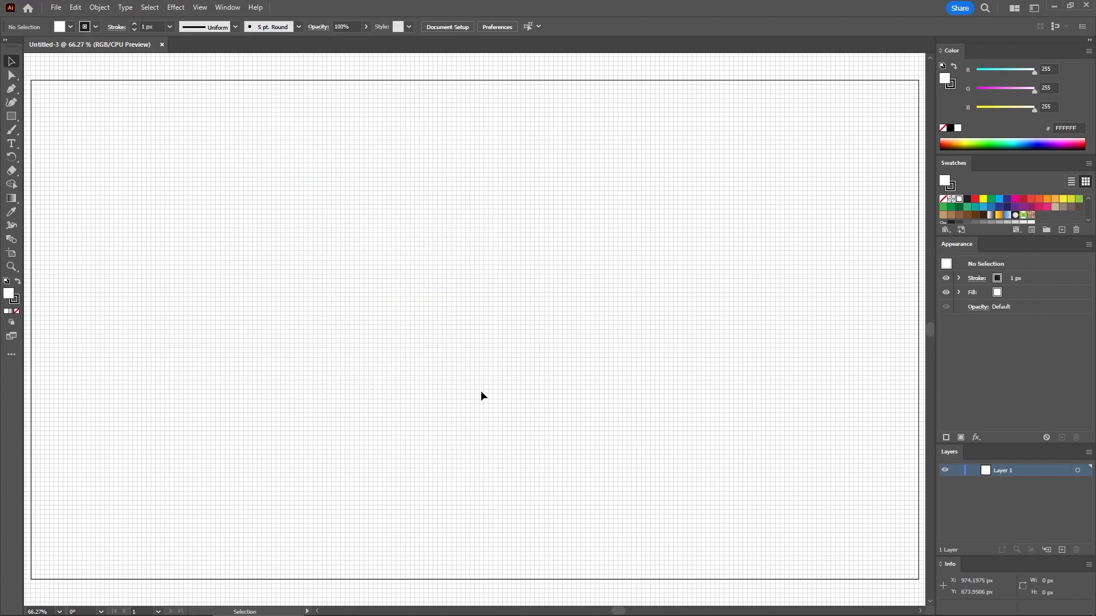
Step: Draw a horizontal line 30 px long near the artboard's centre with the Line Segment tool
key("a")
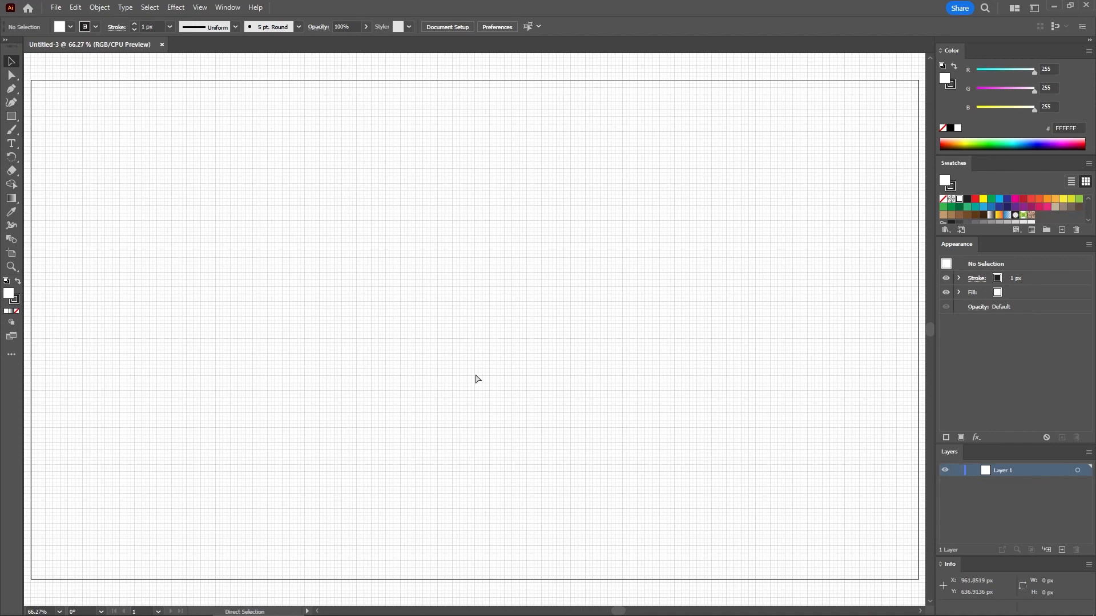
key("ctrl+plus")
key("ctrl+plus")
key("ctrl+plus")
key("ctrl+plus")
key("ctrl+plus")
key("ctrl+plus")
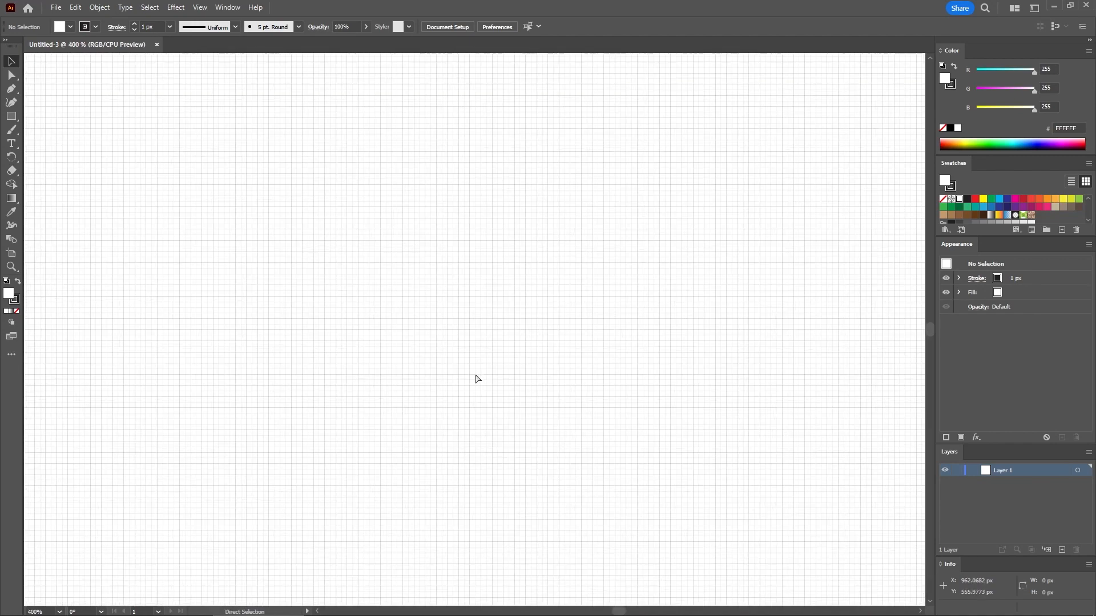
key("ctrl+plus")
key("ctrl+plus")
key("v")
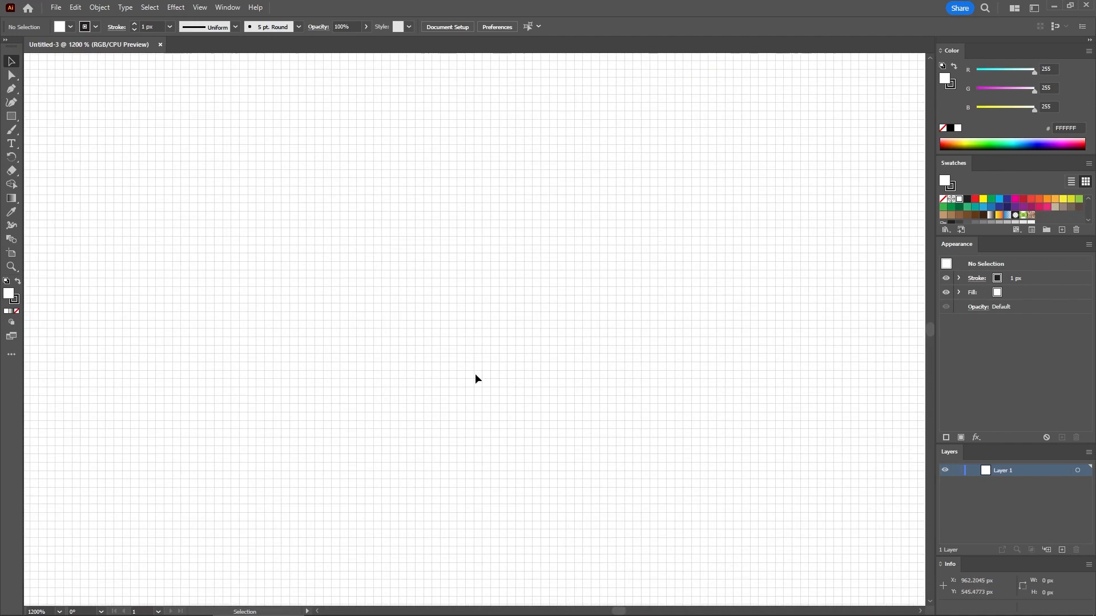
left_click(11, 116)
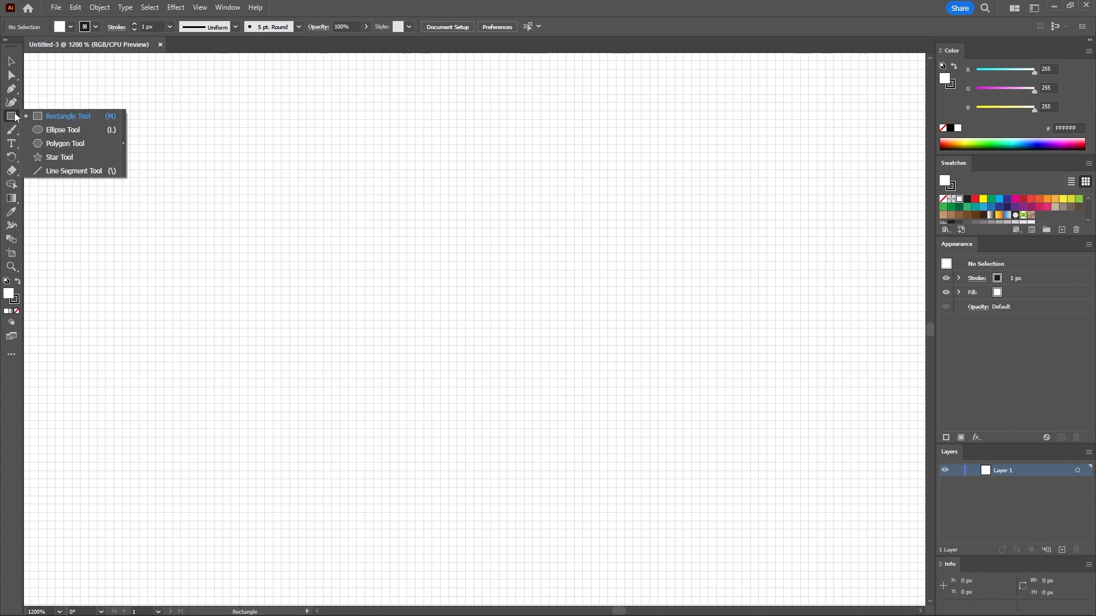
left_click(54, 171)
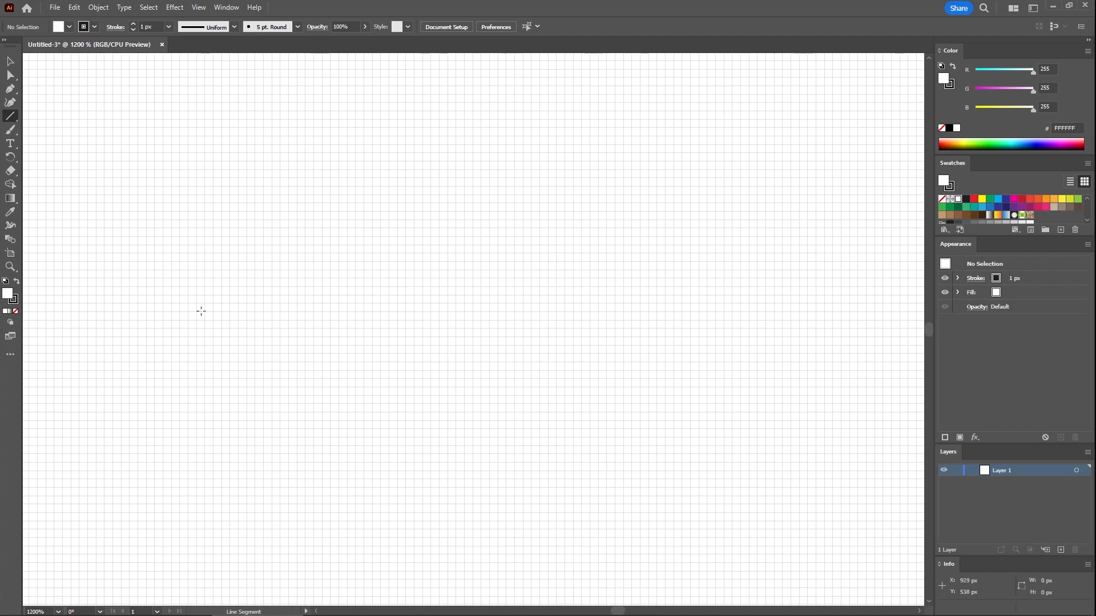
left_click_drag(208, 328, 443, 327)
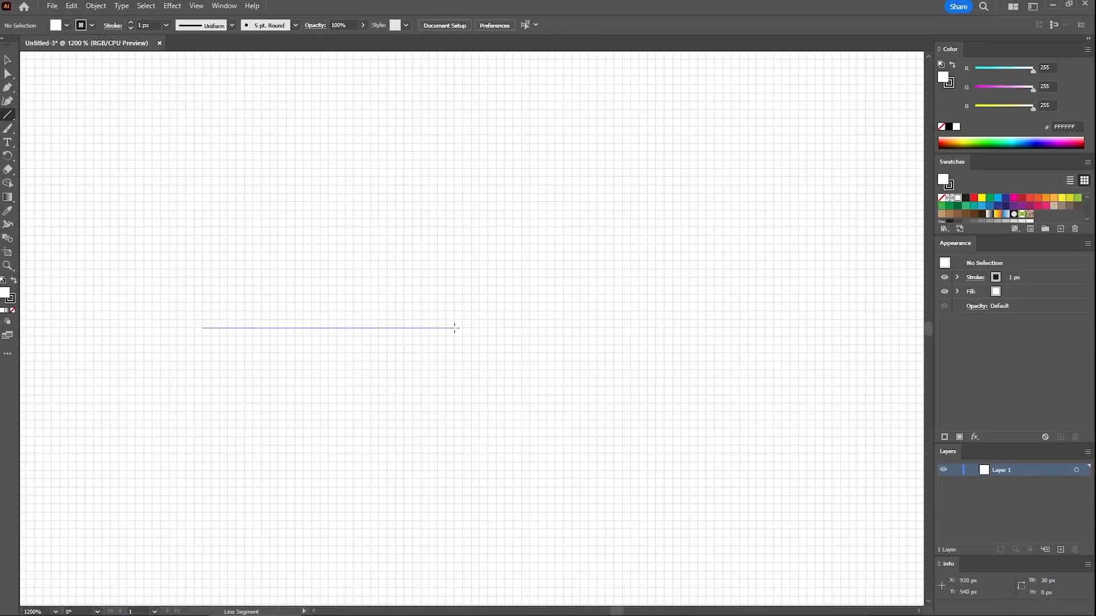
left_click_drag(453, 328, 456, 328)
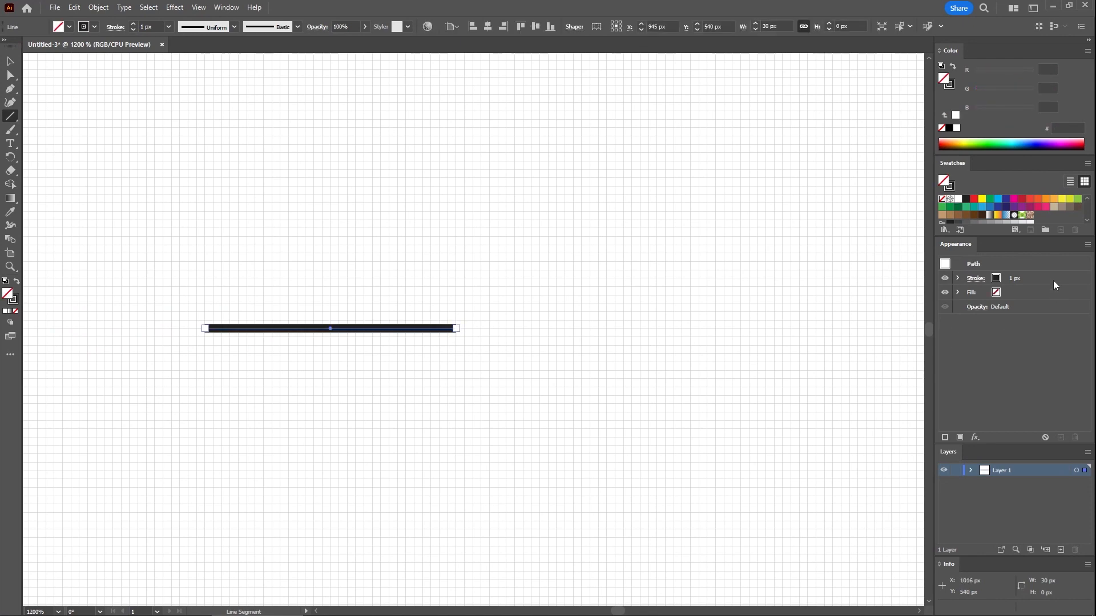
Step: Set the line's stroke color to R 22, G 1, B 80 and its stroke weight to 2 px
left_click(1054, 282)
left_click(1049, 68)
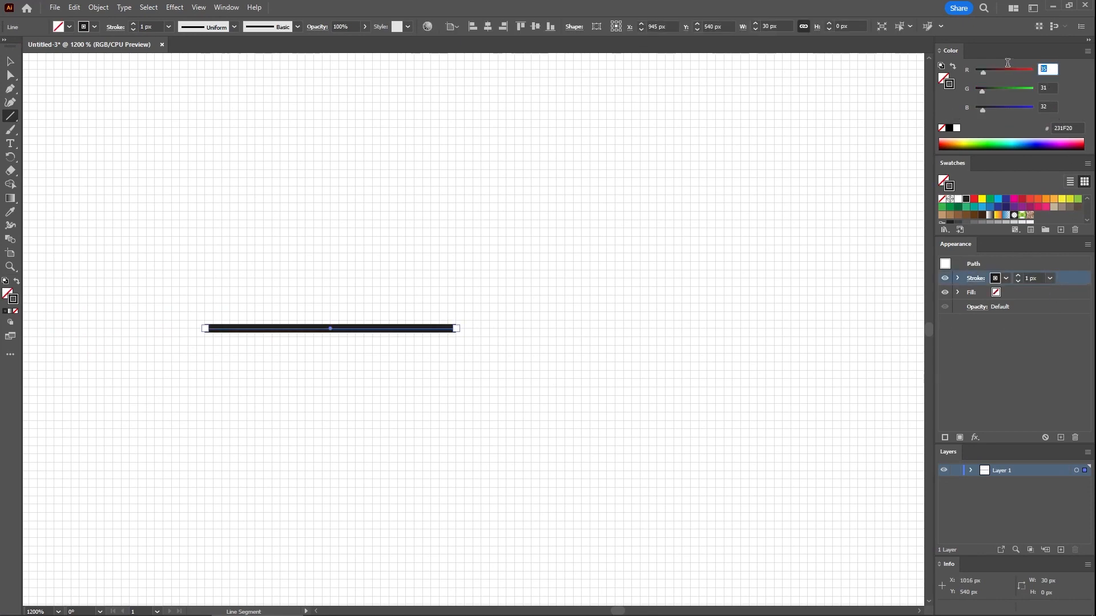
type("22")
key("Tab")
type("1")
key("Tab")
type("80")
key("Return")
left_click(158, 26)
type("2")
key("Return")
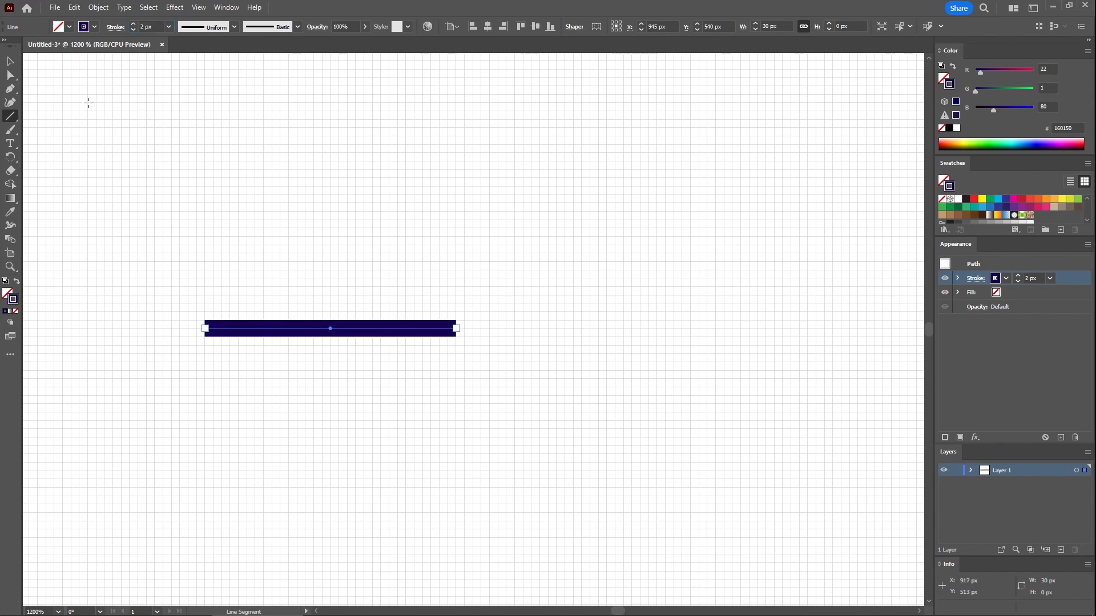
Step: Move the line's left anchor point straight up 30 px to Y 510 px, making the line a 45-degree diagonal
left_click(10, 75)
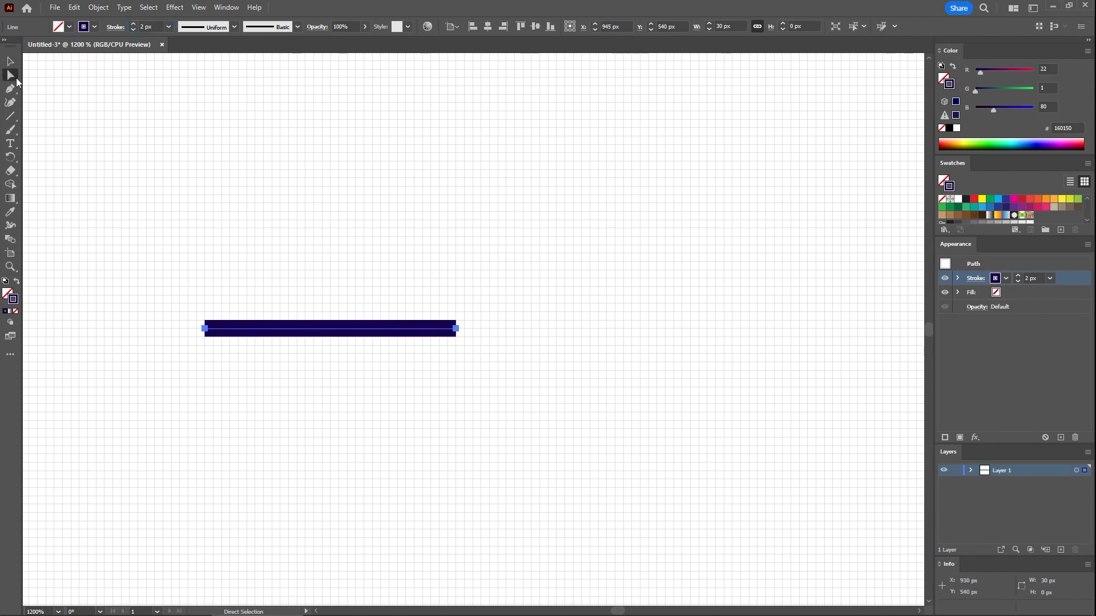
left_click(205, 329)
left_click_drag(206, 330, 207, 81)
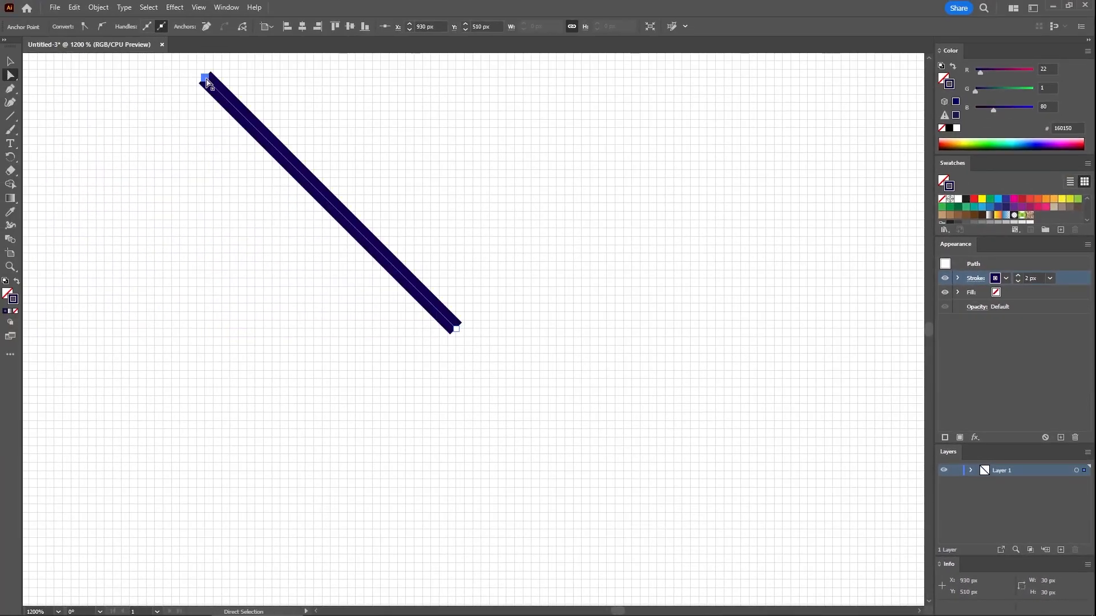
Step: Apply a Transform effect to the diagonal line with 3 copies and a vertical move of 10 px
left_click(180, 9)
mouse_move(197, 101)
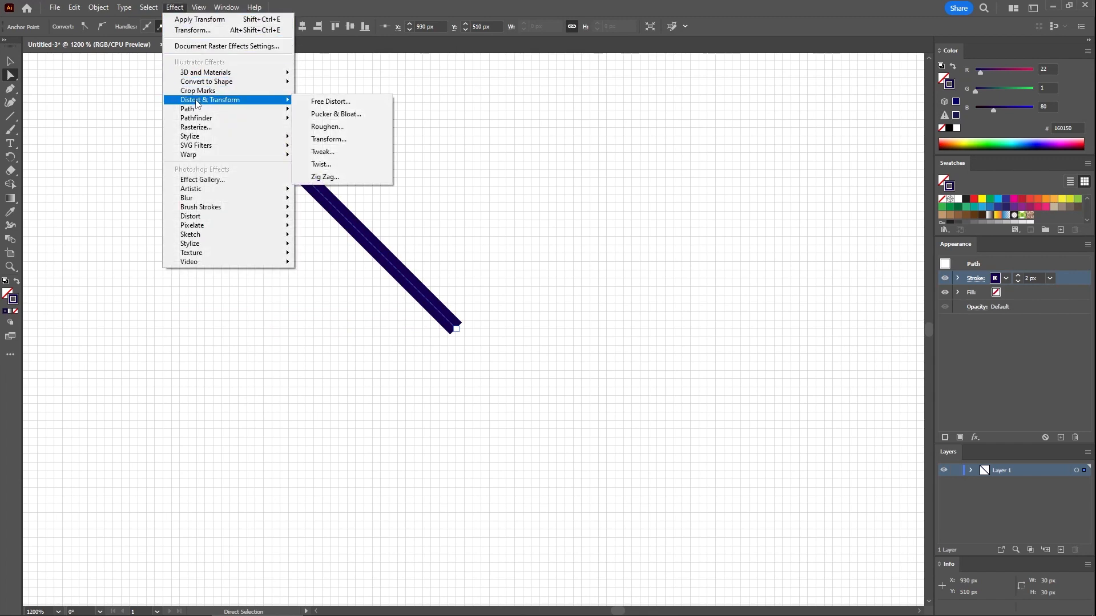
left_click(337, 140)
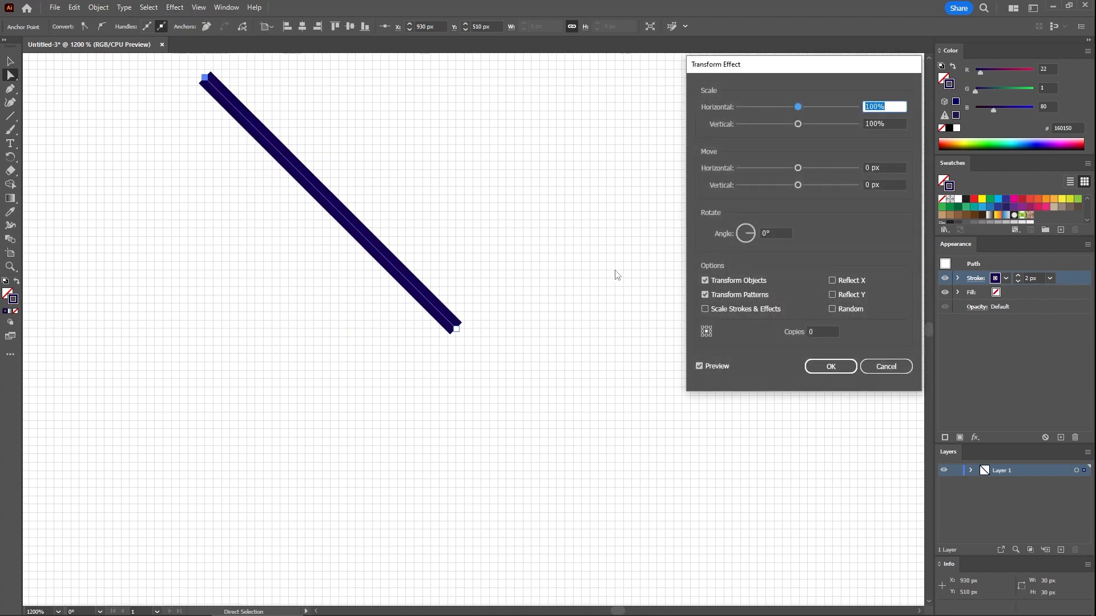
left_click(802, 332)
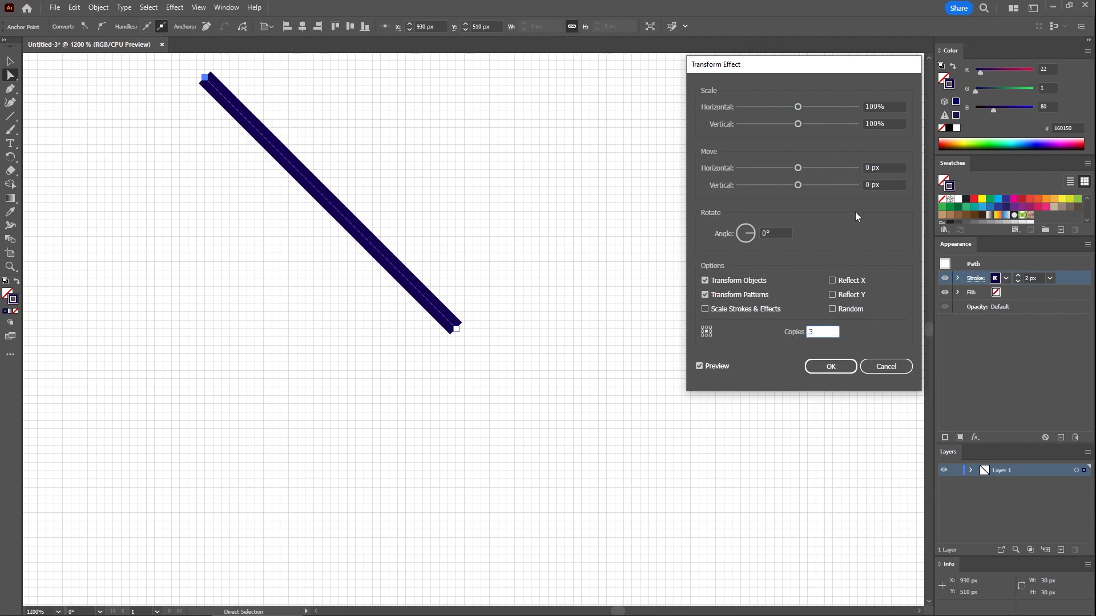
left_click(864, 189)
type("1")
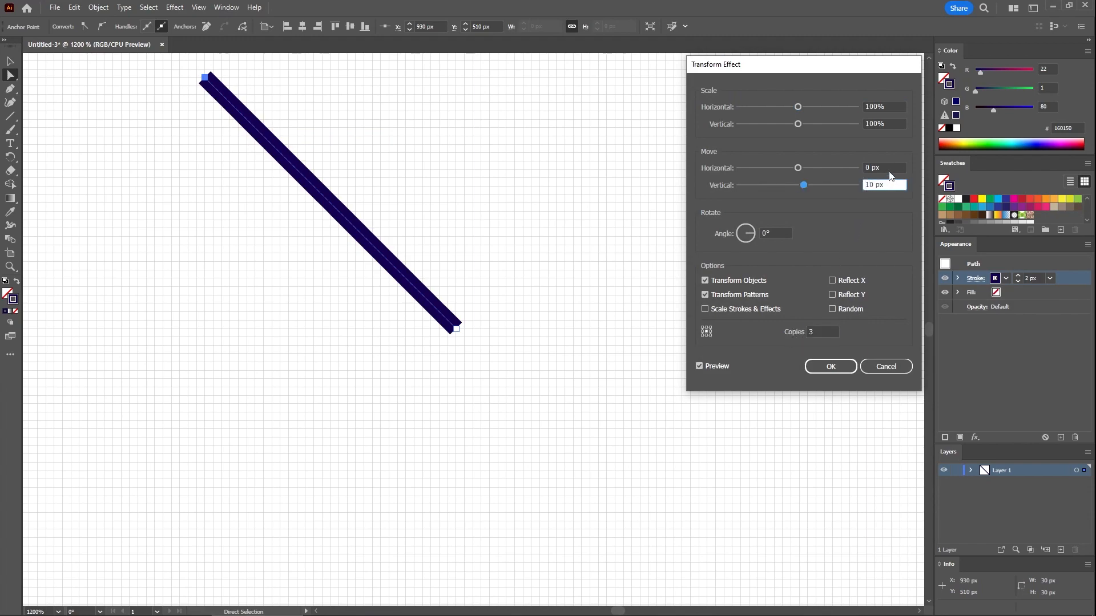
left_click(889, 167)
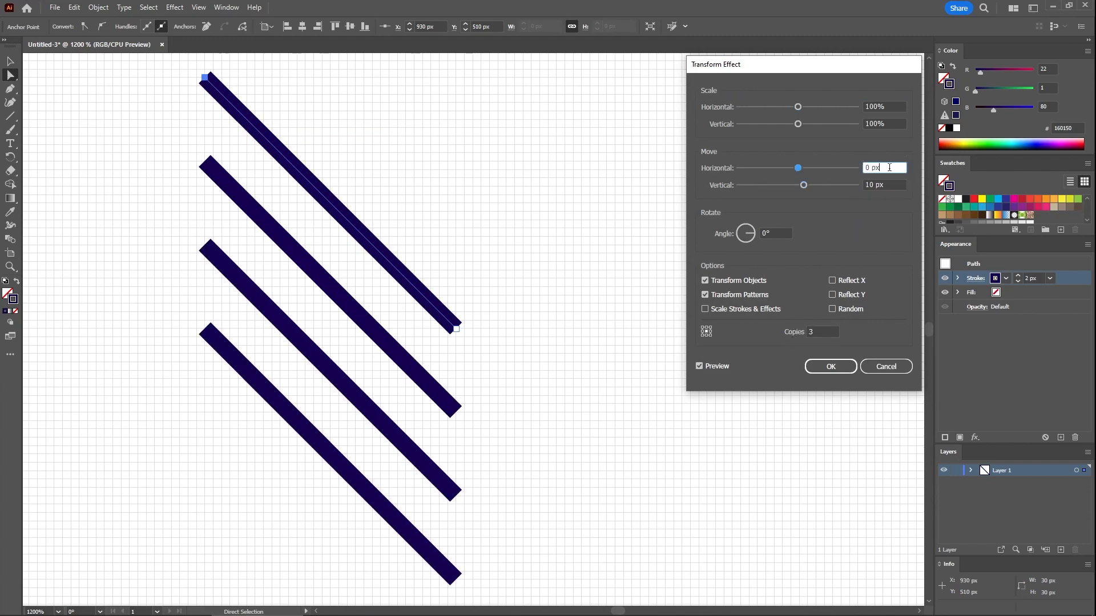
left_click(831, 366)
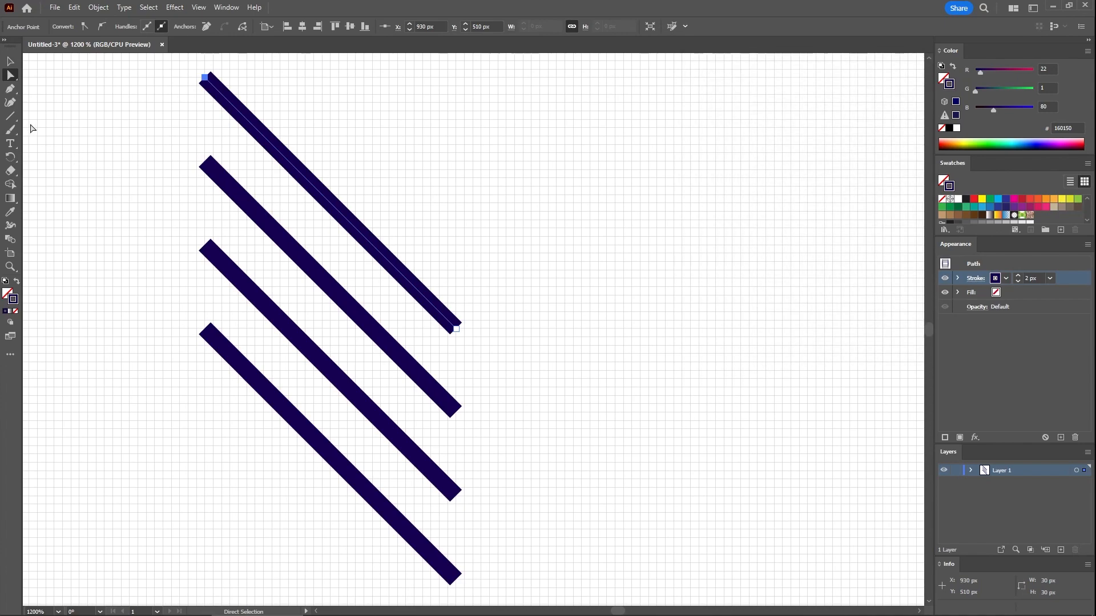
Step: Create a 20 x 20 px square over the diagonal lines with the Rectangle tool
left_click_drag(10, 116, 48, 119)
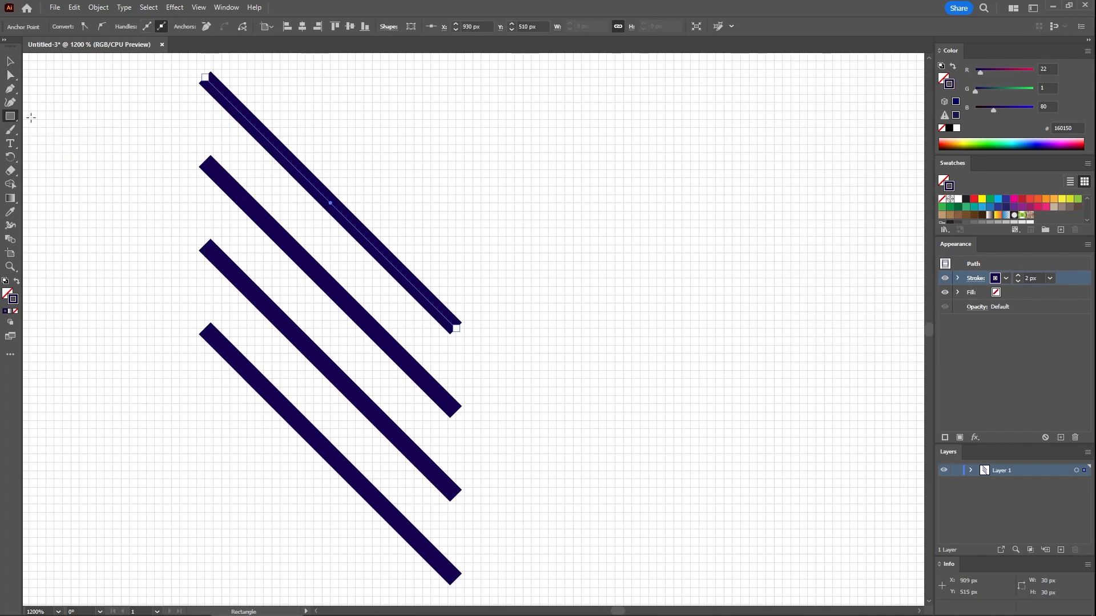
left_click(171, 221)
key("Tab")
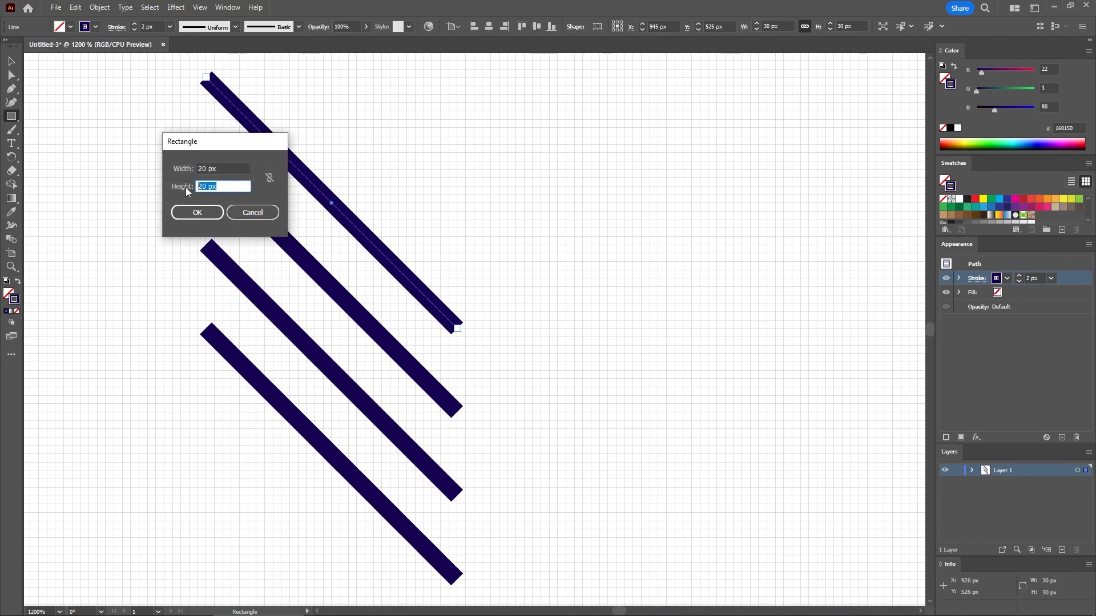
left_click(194, 213)
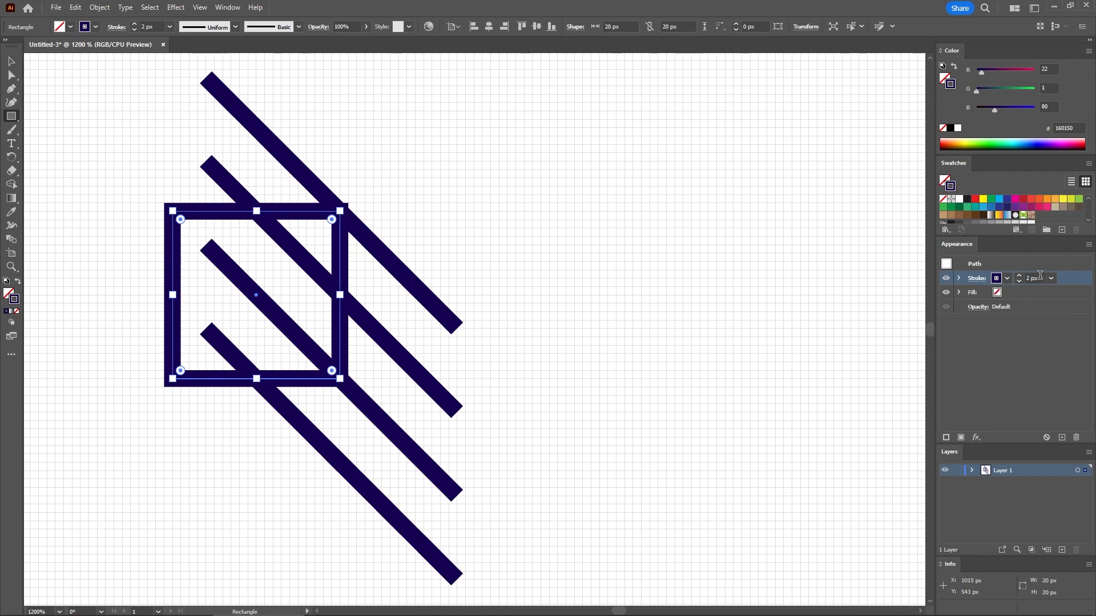
Step: Swap the square's stroke and fill so it has no stroke, and fill it with red (ED1C24)
key("shift+x")
left_click(1035, 294)
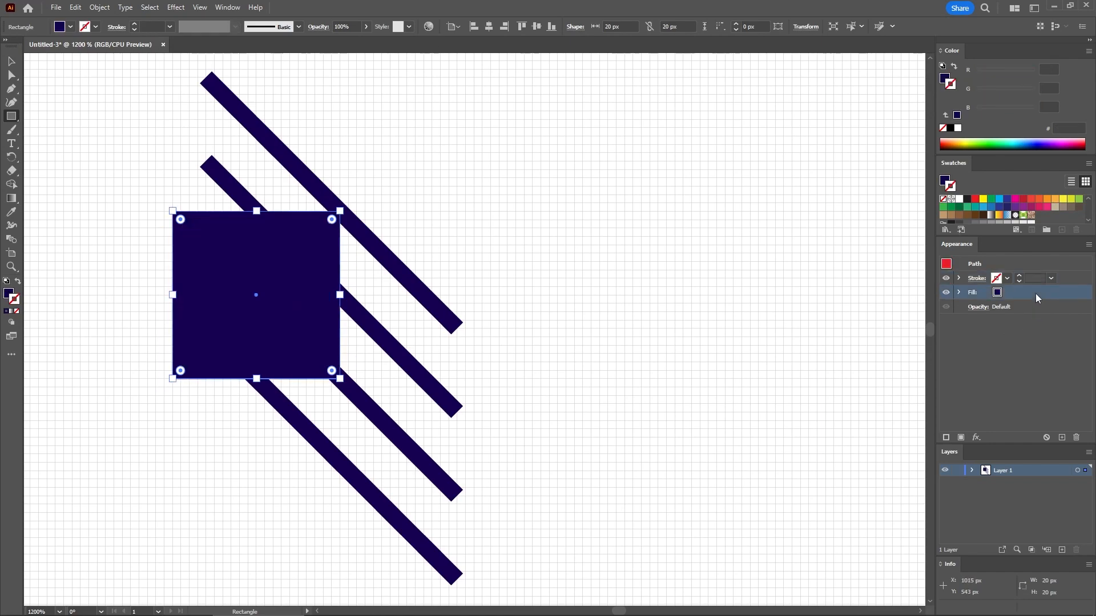
left_click(975, 200)
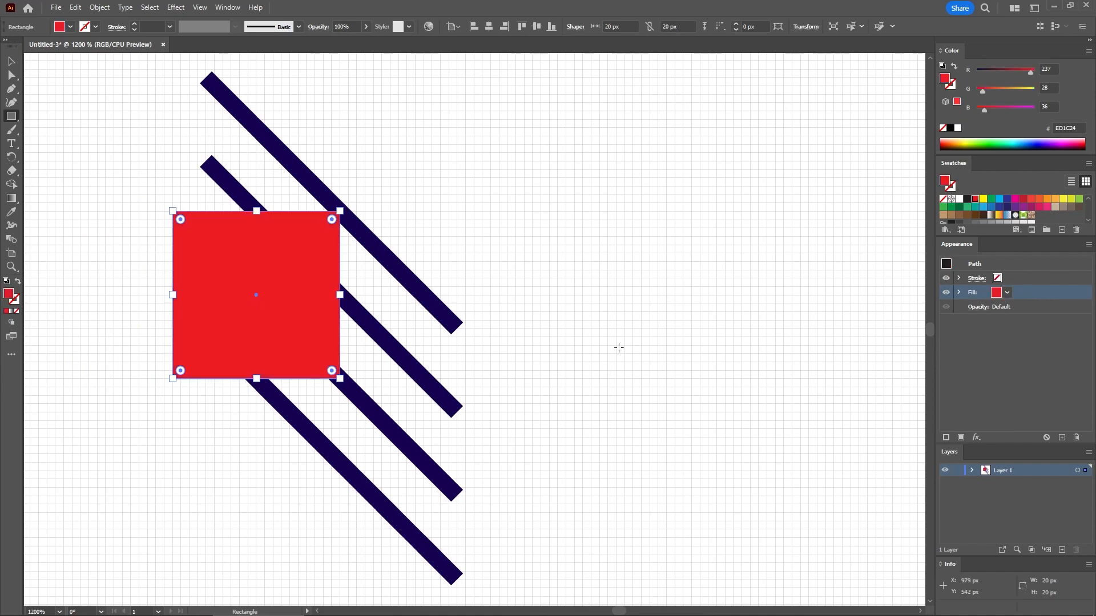
Step: Send the red square to the back, behind the diagonal lines
right_click(307, 273)
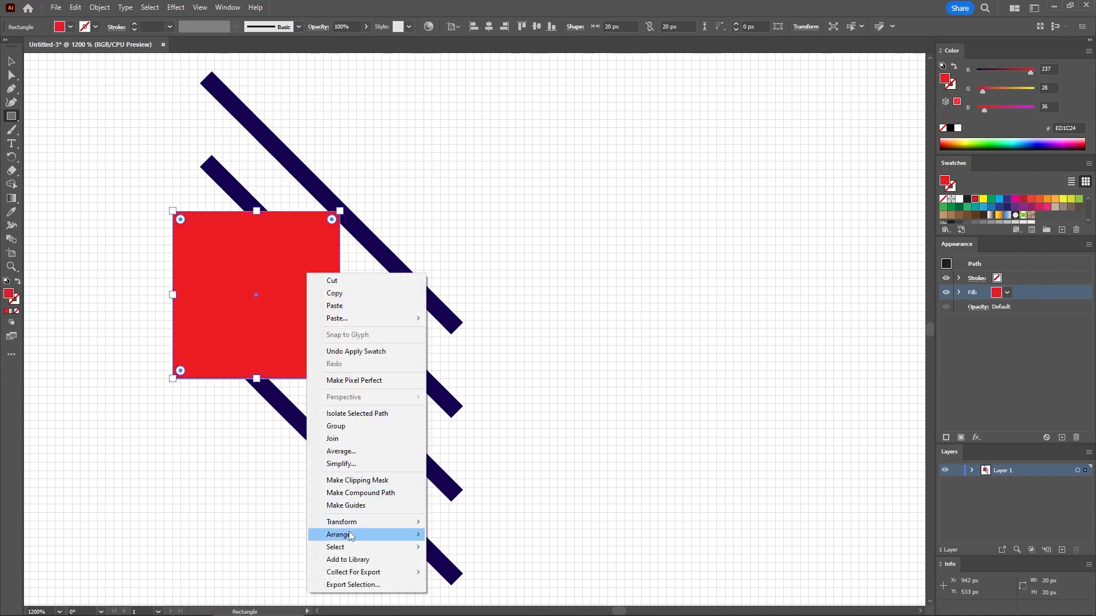
mouse_move(399, 535)
left_click(485, 572)
Step: Move the square about 13 px right and 10 px down under the diagonal lines and set its fill to none
left_click(14, 65)
left_click_drag(224, 220, 332, 305)
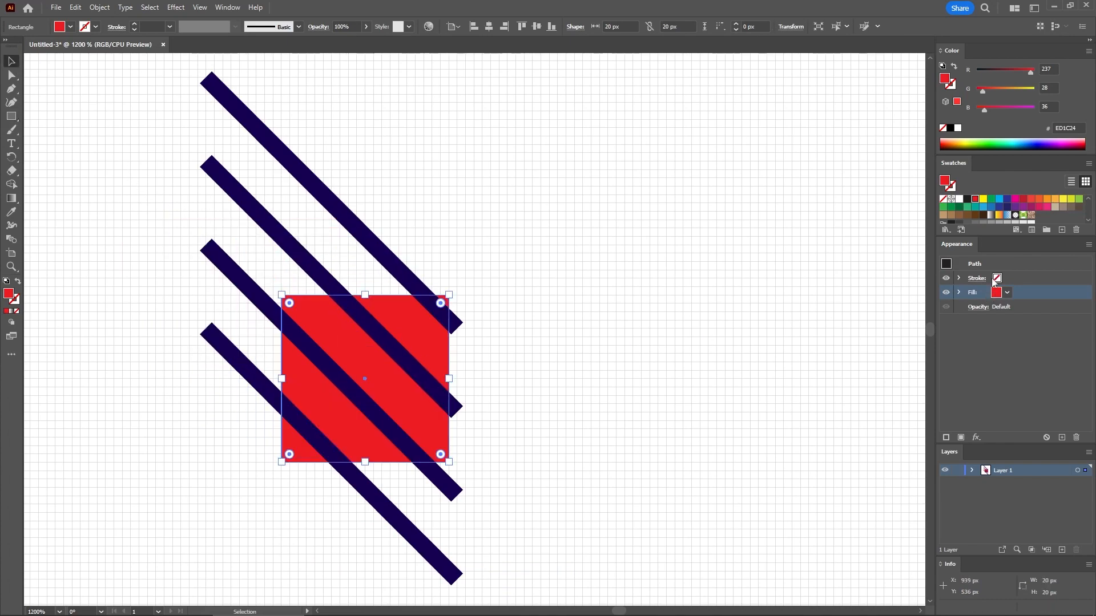
left_click(942, 199)
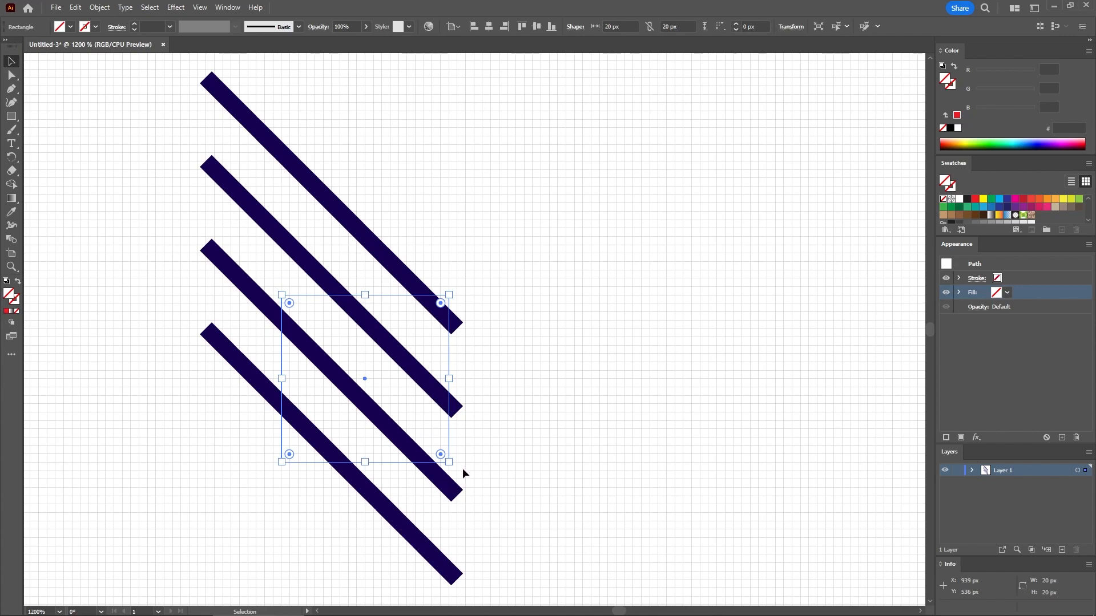
Step: Save the diagonal lines together with the unfilled 20 x 20 px square as a pattern swatch
left_click_drag(477, 264, 187, 498)
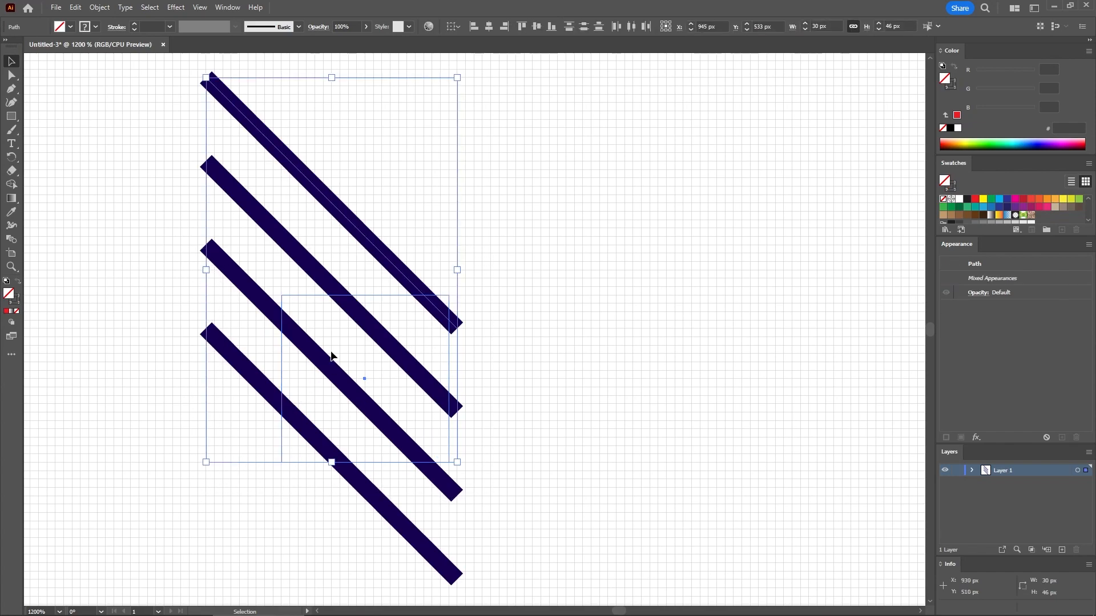
left_click_drag(429, 304, 1046, 215)
Step: Create a 10 x 10 px square on the empty area beside the diagonal lines and fill it with red (ED1C24)
left_click(12, 116)
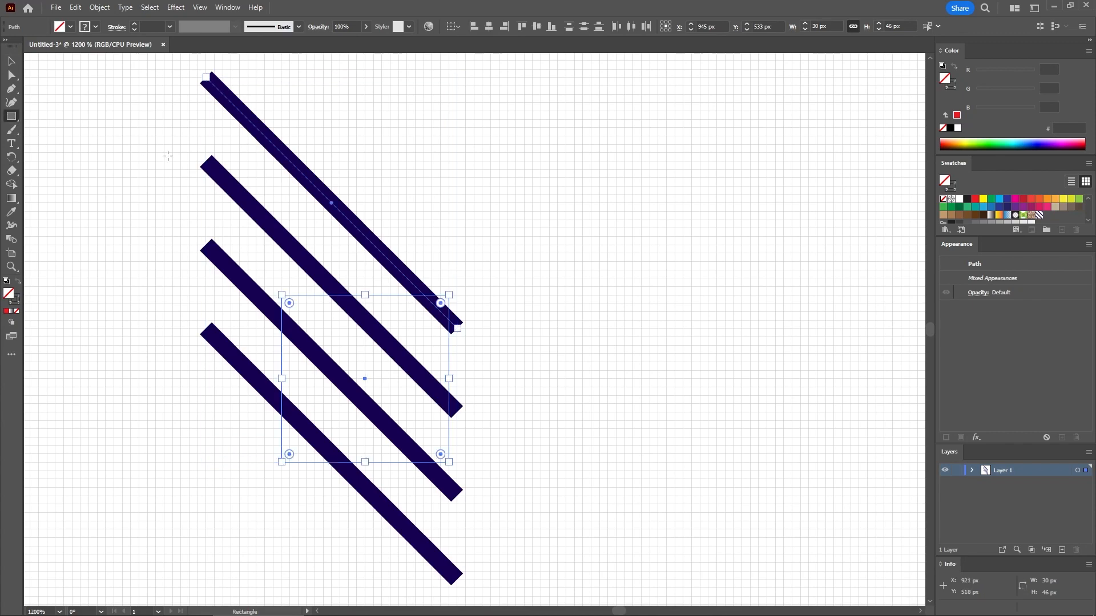
left_click(670, 274)
type("10")
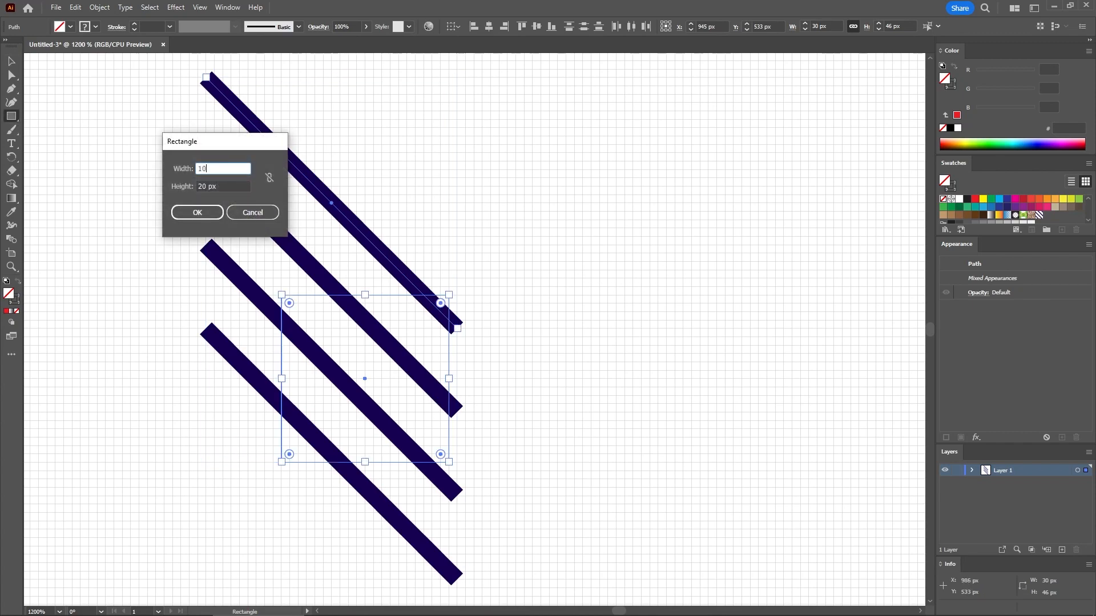
key("Tab")
type("1")
key("Return")
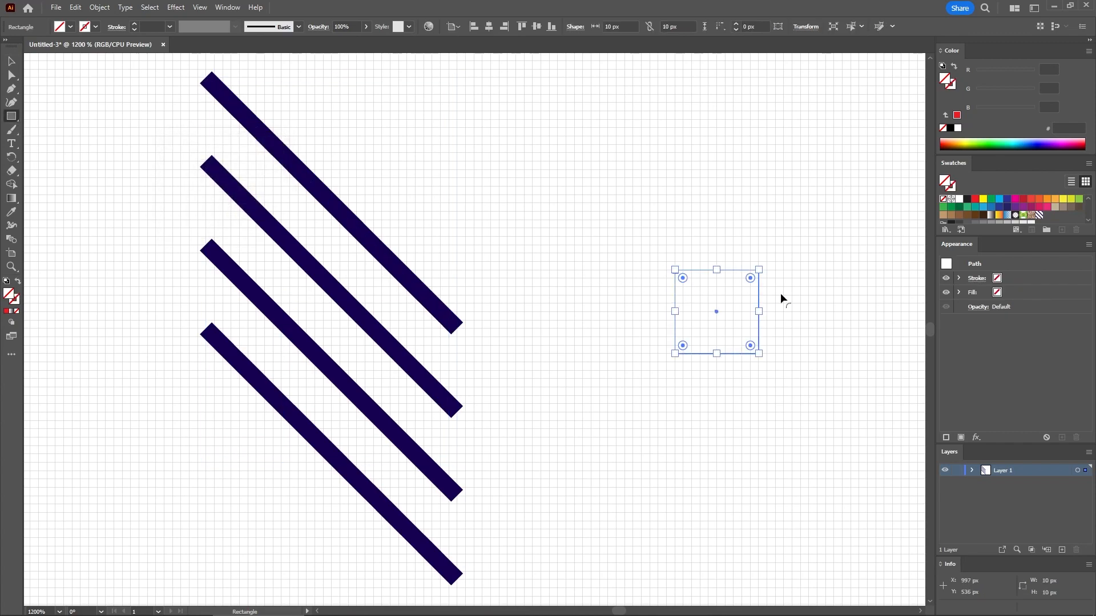
left_click(1037, 289)
left_click(974, 200)
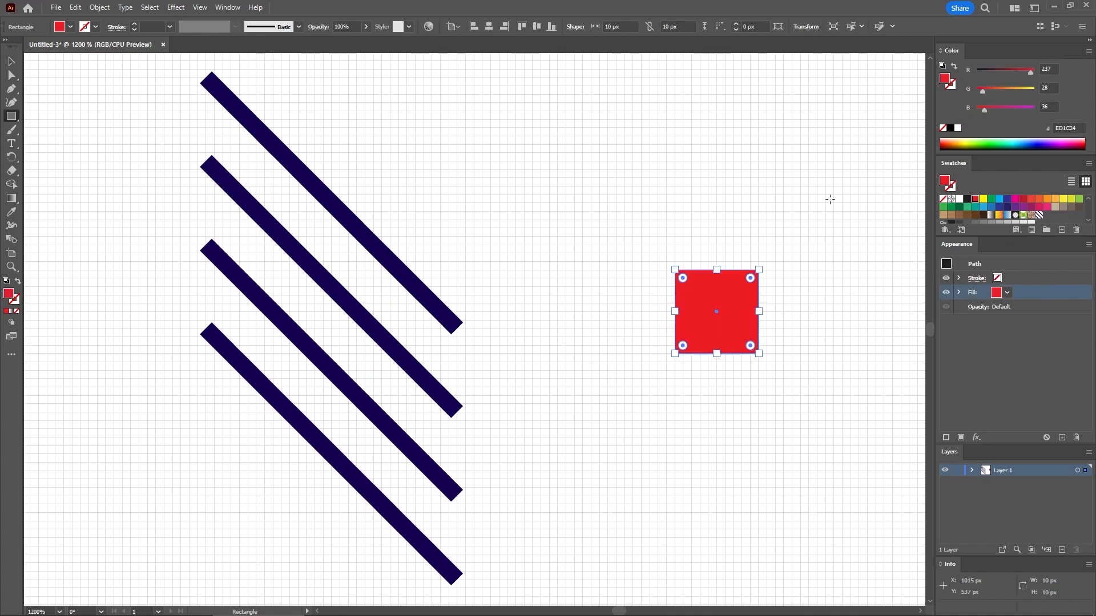
Step: Create a 4 x 4 px circle near the red square with the Ellipse tool
left_click(10, 116)
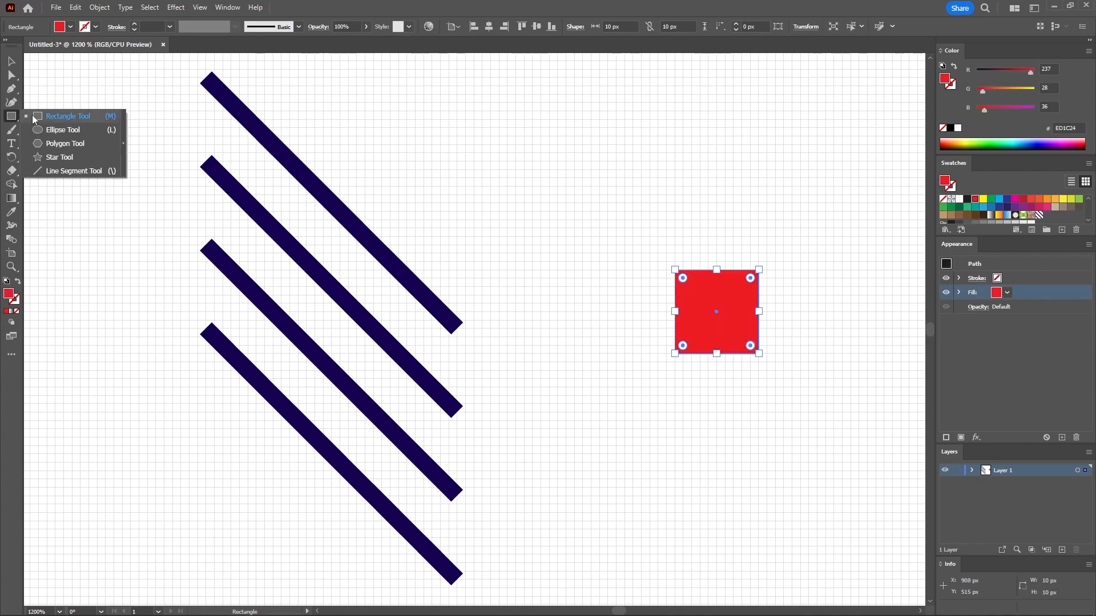
left_click(57, 130)
left_click(589, 240)
type("4")
key("Tab")
type("4")
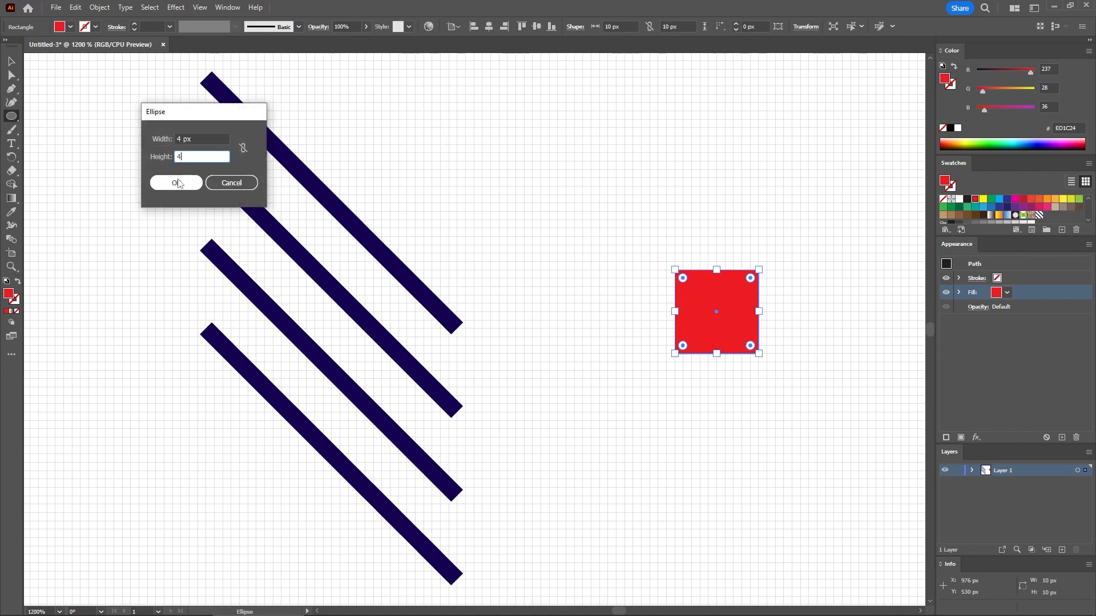
left_click(176, 182)
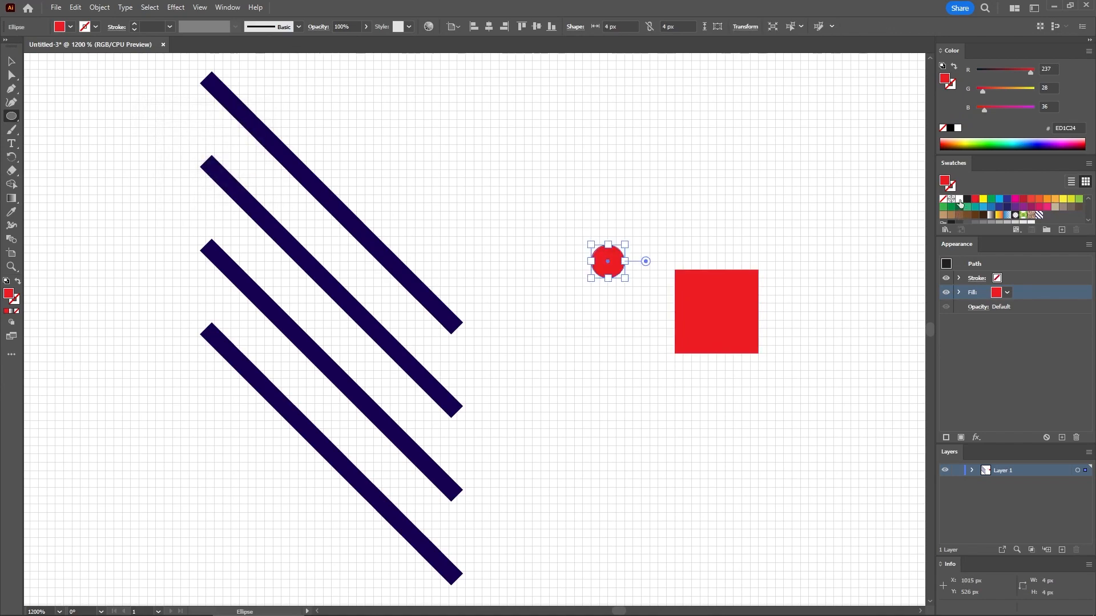
Step: Fill the circle with white and move it into the upper-left corner of the red square
left_click(960, 199)
left_click(12, 61)
left_click_drag(603, 248, 691, 280)
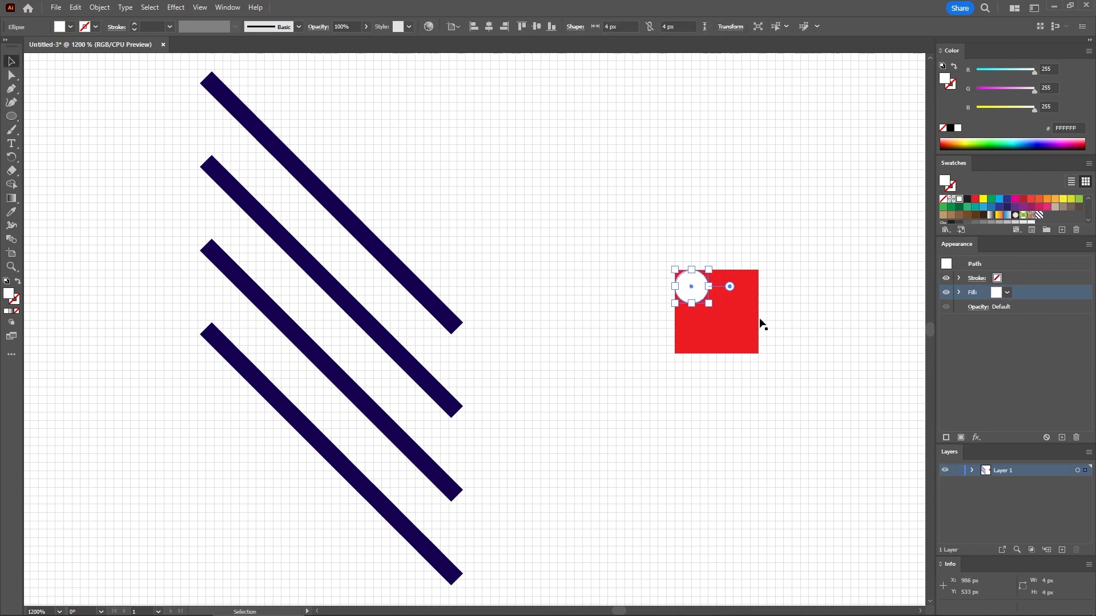
Step: Set the 10 x 10 px square's fill to none and save it with the white circle as a pattern swatch
left_click(737, 321)
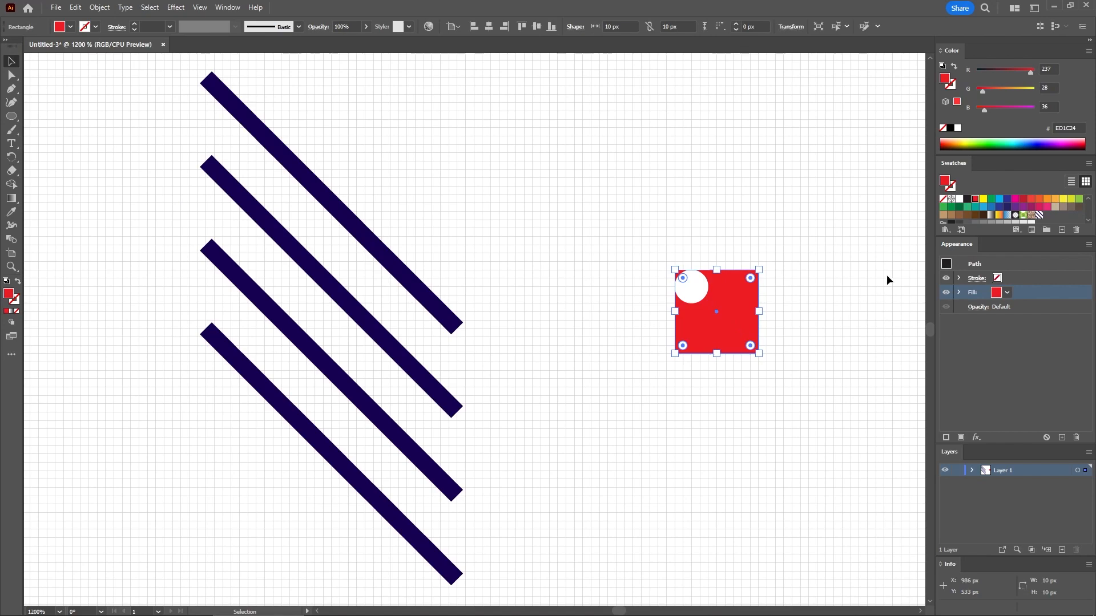
left_click(943, 199)
left_click_drag(769, 228, 666, 363)
left_click_drag(693, 289, 1053, 215)
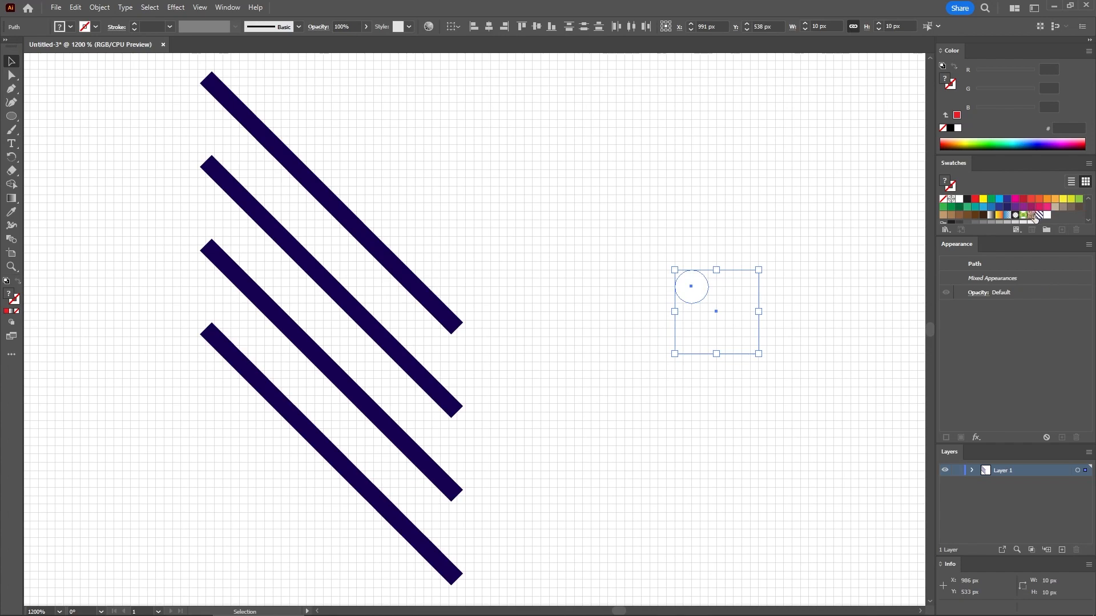
Step: Delete all the pattern source artwork and fit the whole artboard in view
left_click_drag(822, 167, 261, 484)
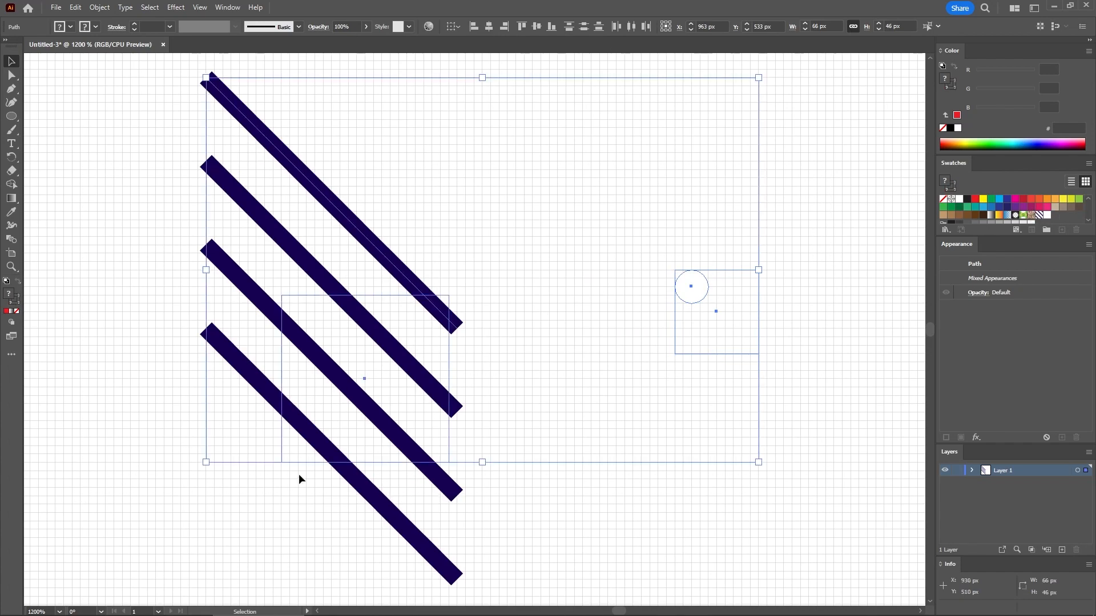
key("Delete")
key("ctrl+0")
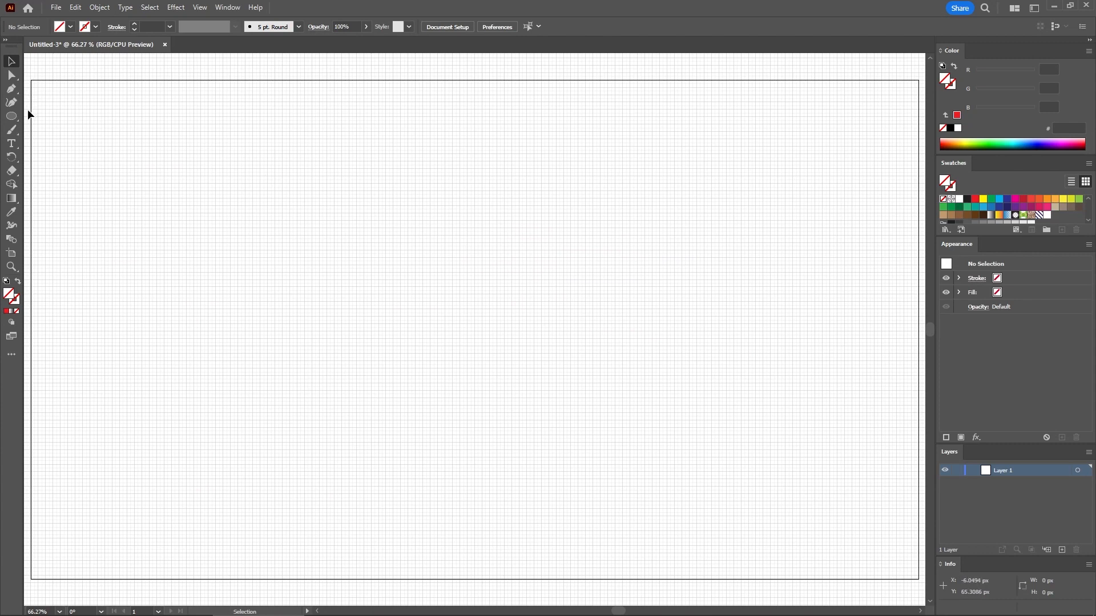
Step: Create a 1920 x 1080 px rectangle with the Rectangle tool
left_click_drag(16, 115, 45, 114)
left_click(57, 109)
type("192")
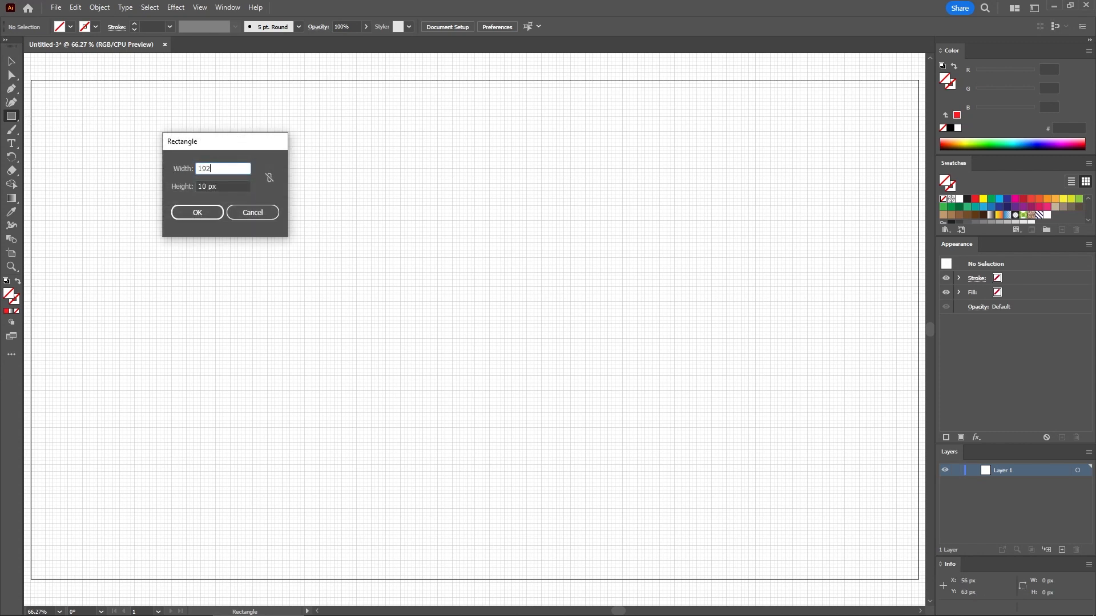
type("0")
key("Tab")
type("1080")
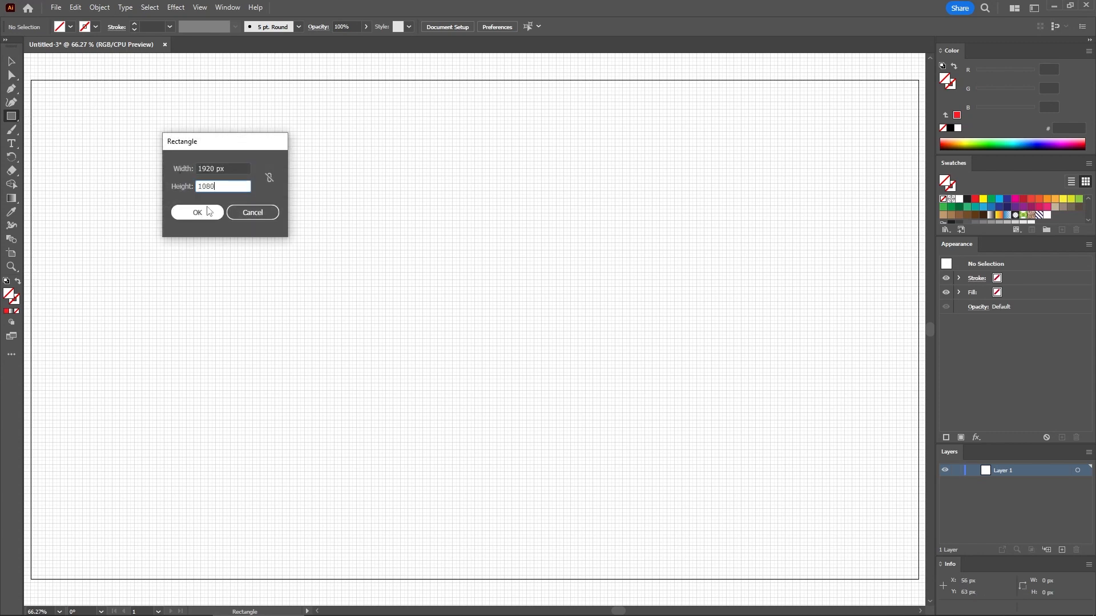
left_click(203, 212)
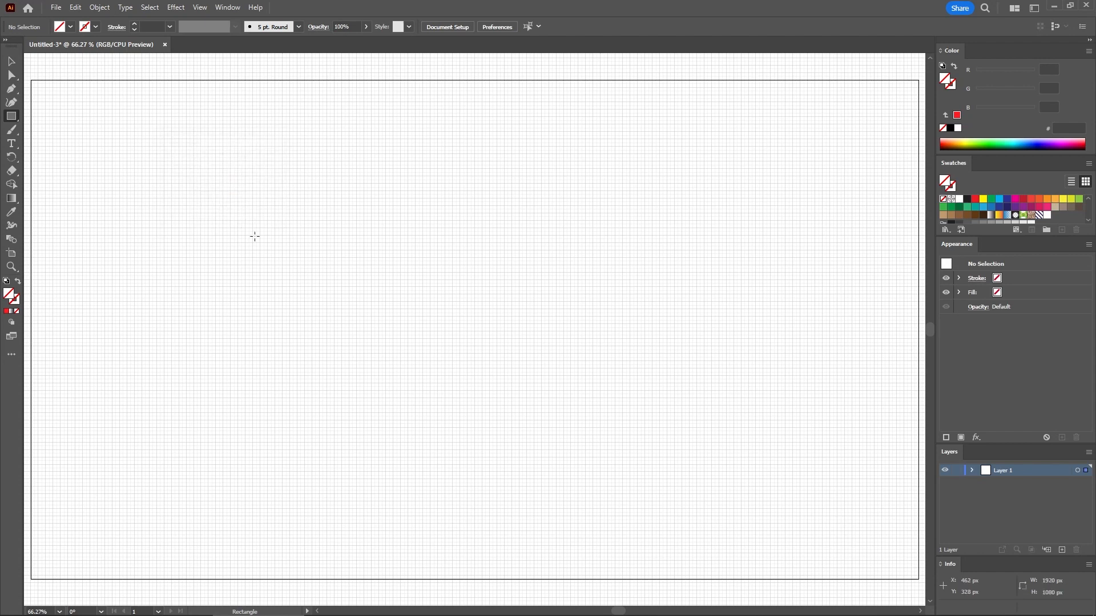
Step: Fill the large rectangle with yellow, RGB 255, 235, 40
left_click(1033, 290)
type("255")
key("Tab")
type("235")
type("40")
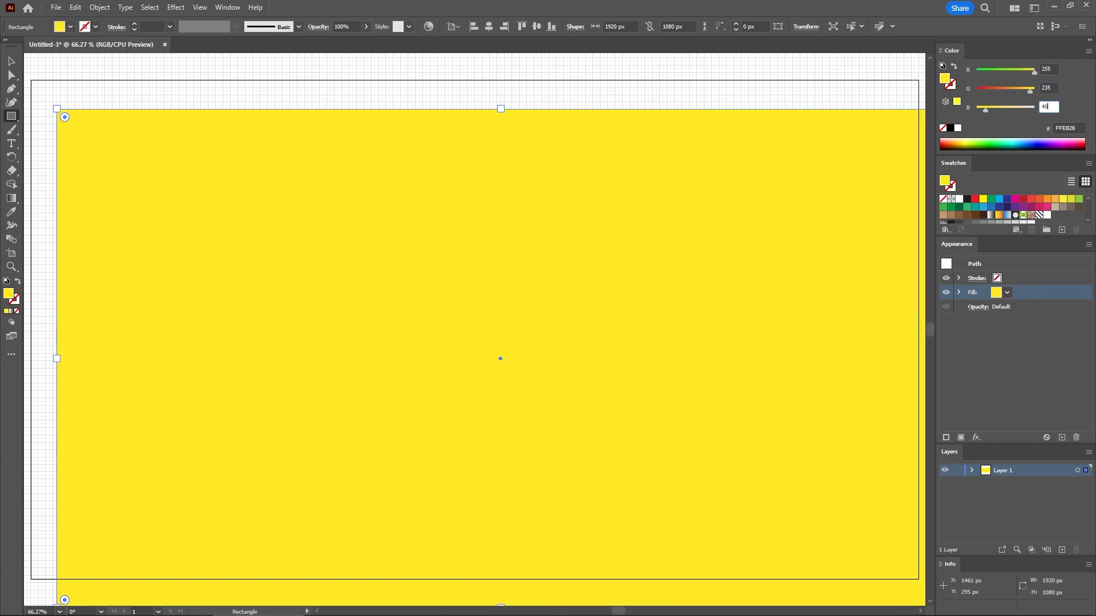
key("Return")
Step: Center the yellow rectangle horizontally and vertically on the artboard
left_click(460, 27)
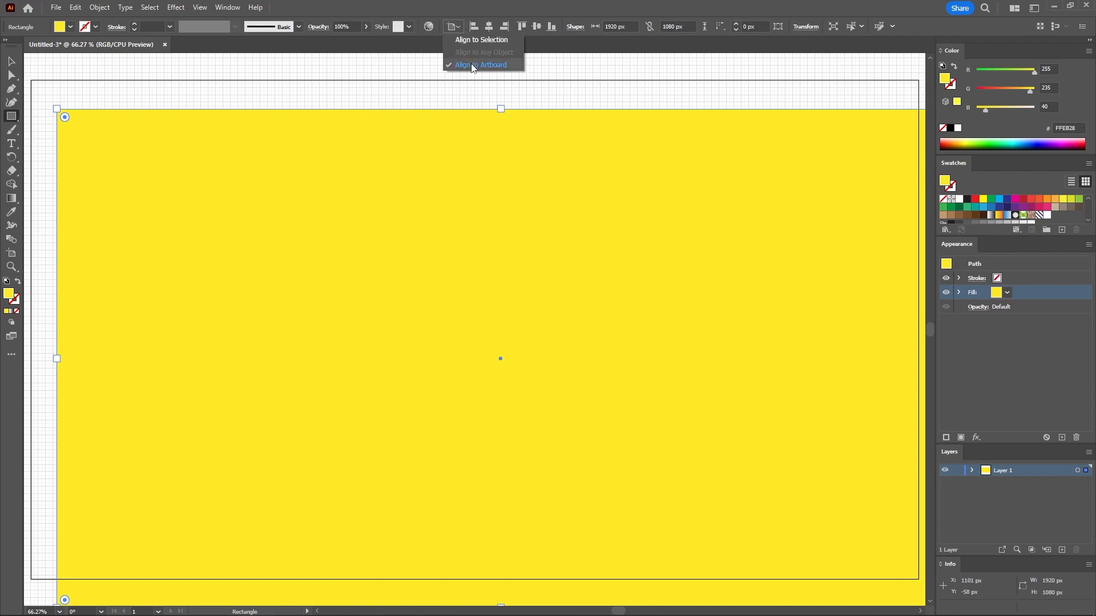
left_click(476, 65)
left_click(488, 28)
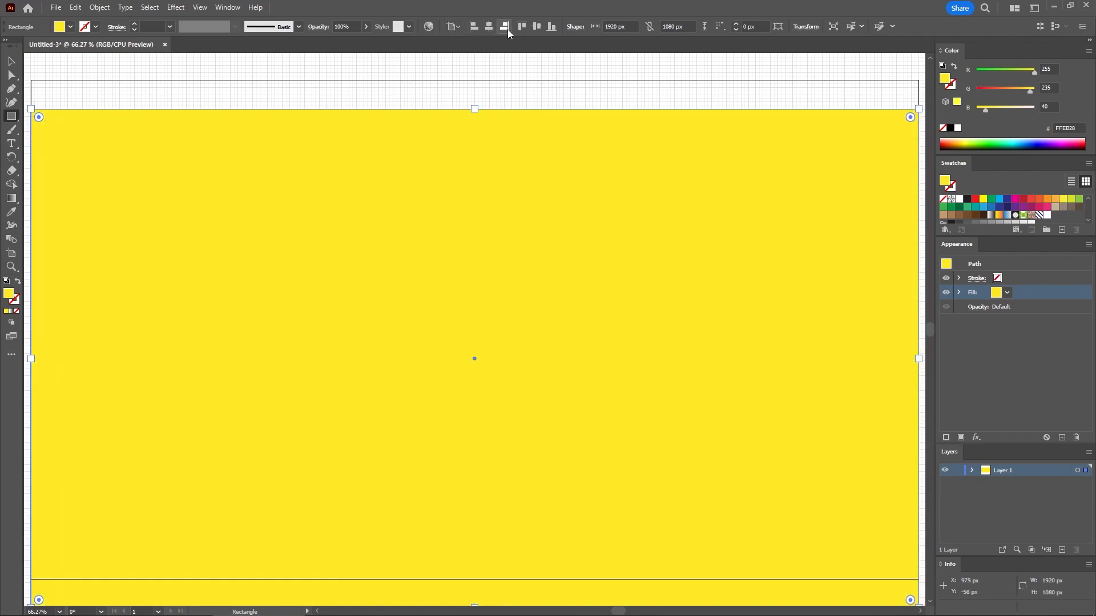
left_click(535, 27)
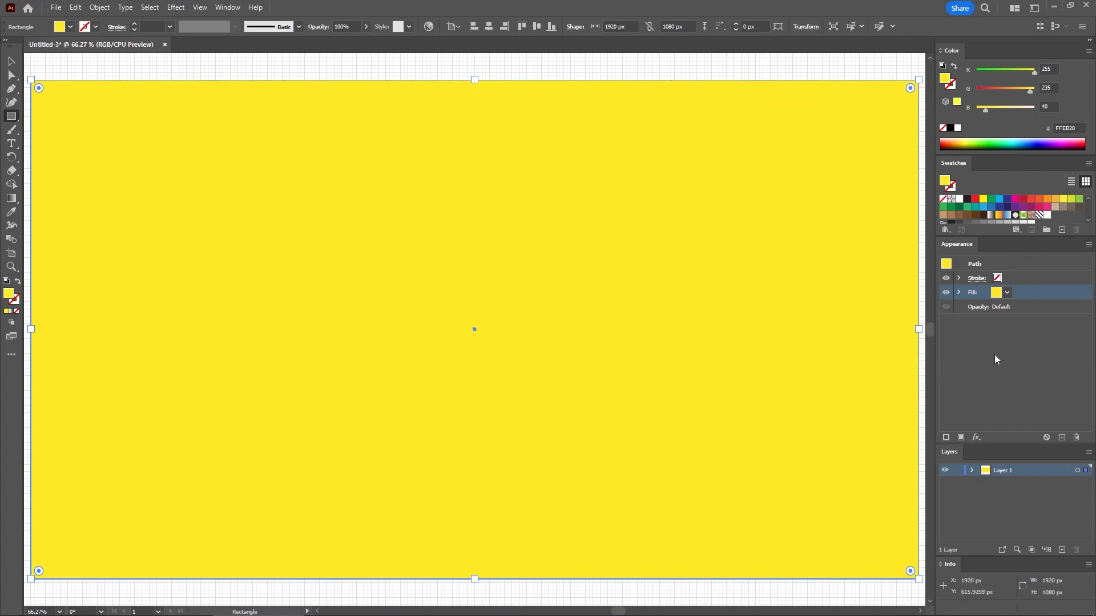
Step: Add a second fill to the yellow rectangle using the diagonal stripe pattern swatch
left_click(961, 438)
left_click(959, 293)
left_click(1038, 215)
Step: Set the stripe pattern fill's blending mode to Overlay and deselect the rectangle
left_click(996, 308)
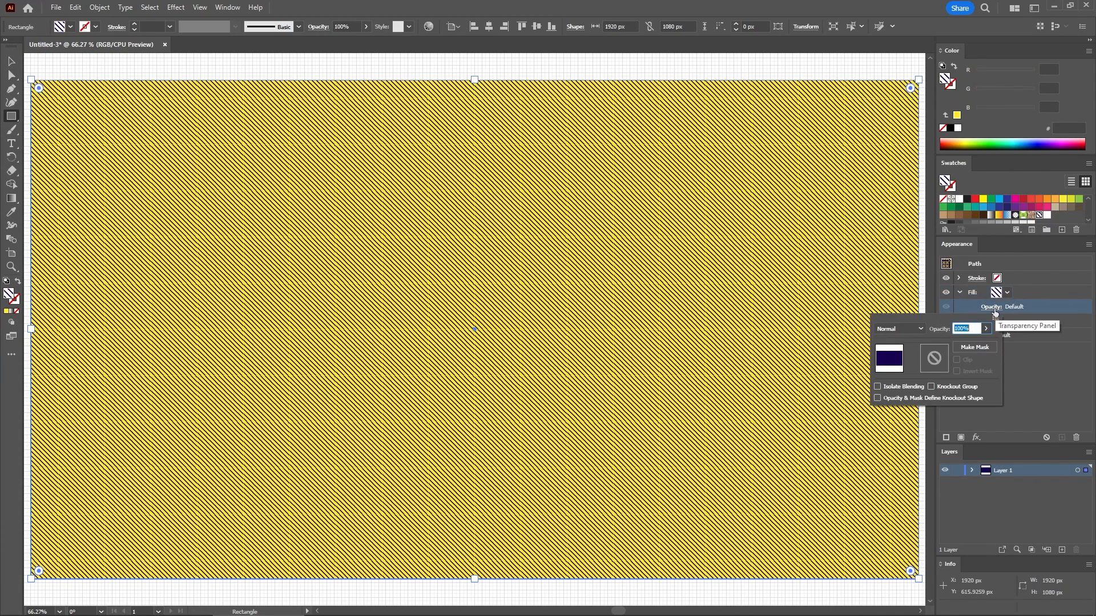
left_click(921, 330)
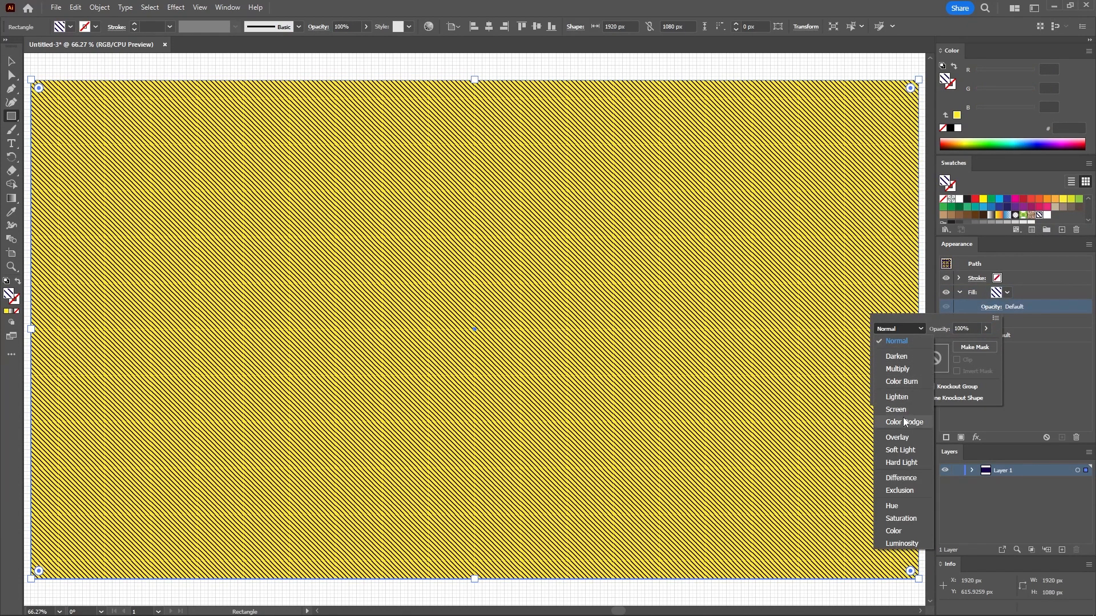
left_click(902, 436)
left_click(714, 67)
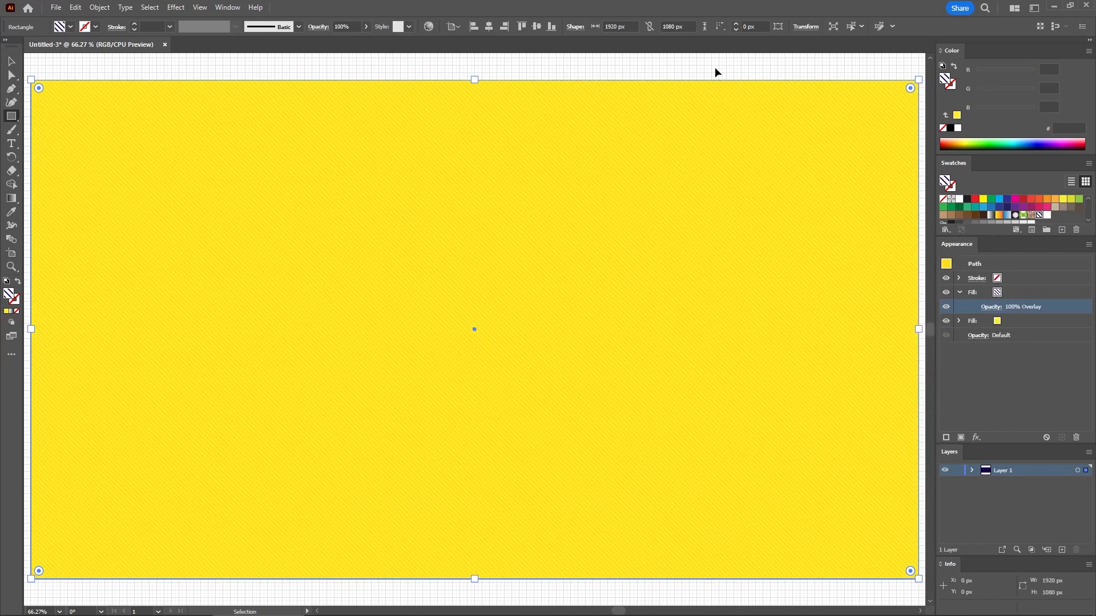
left_click(714, 66, "ctrl")
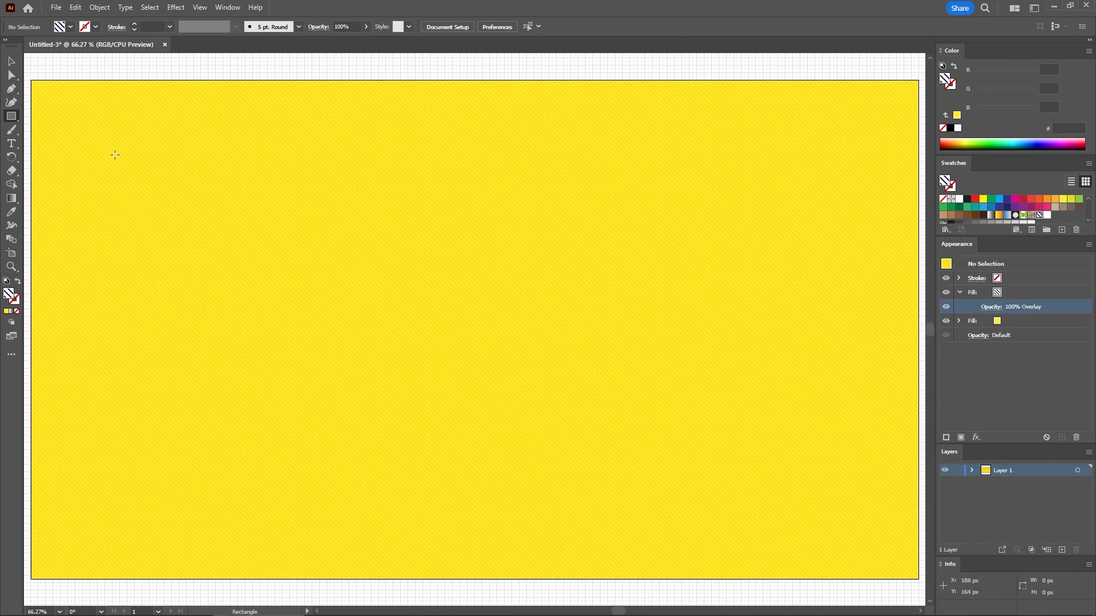
Step: Set up the Type tool with the Etna font at 220 pt
left_click(13, 144)
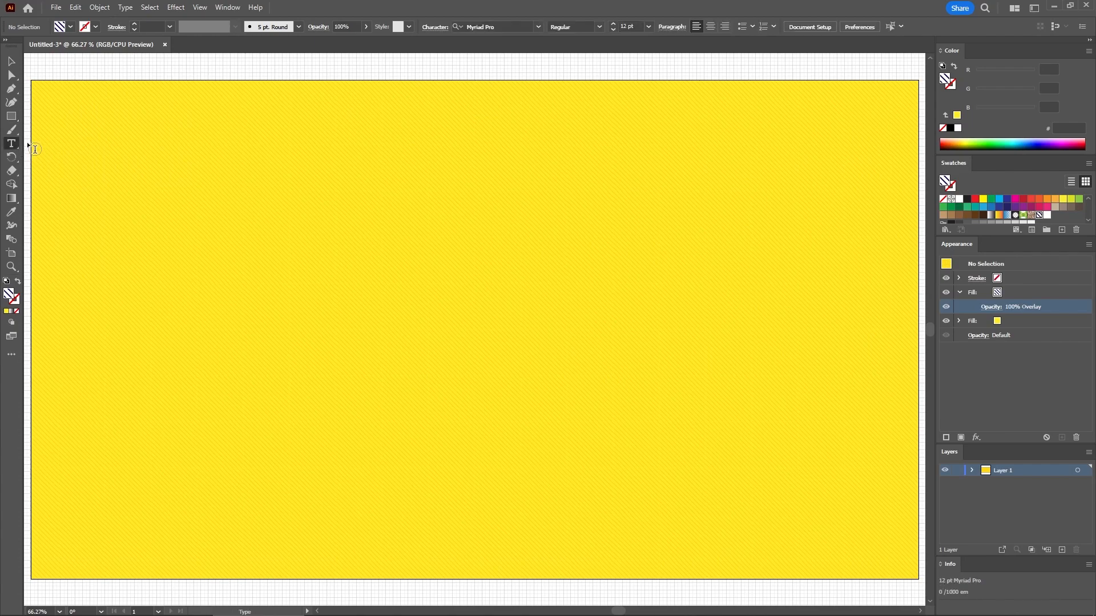
left_click(528, 27)
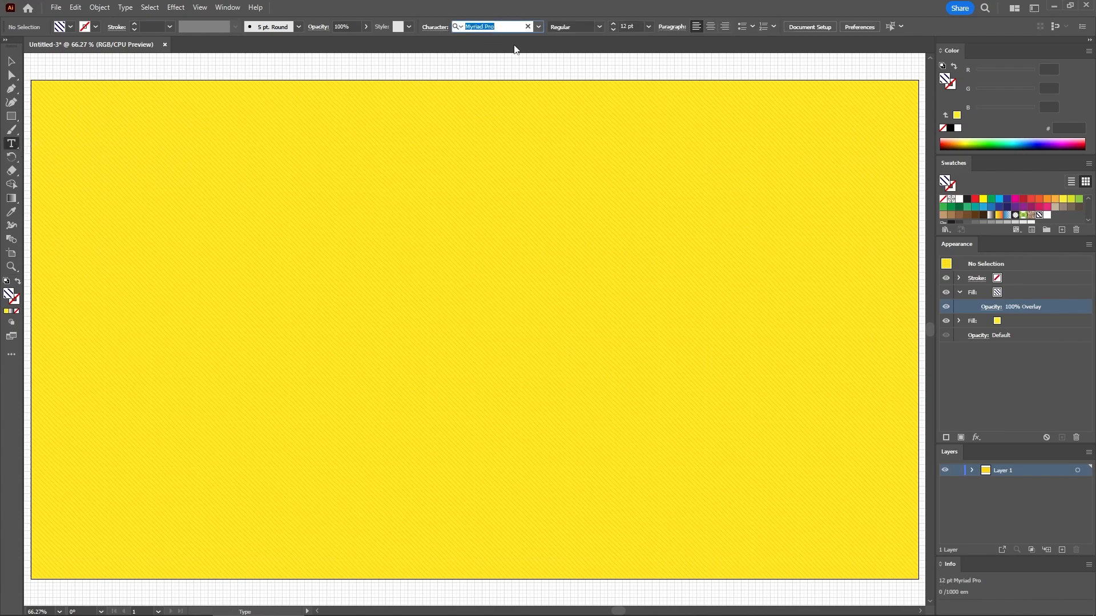
type("etna")
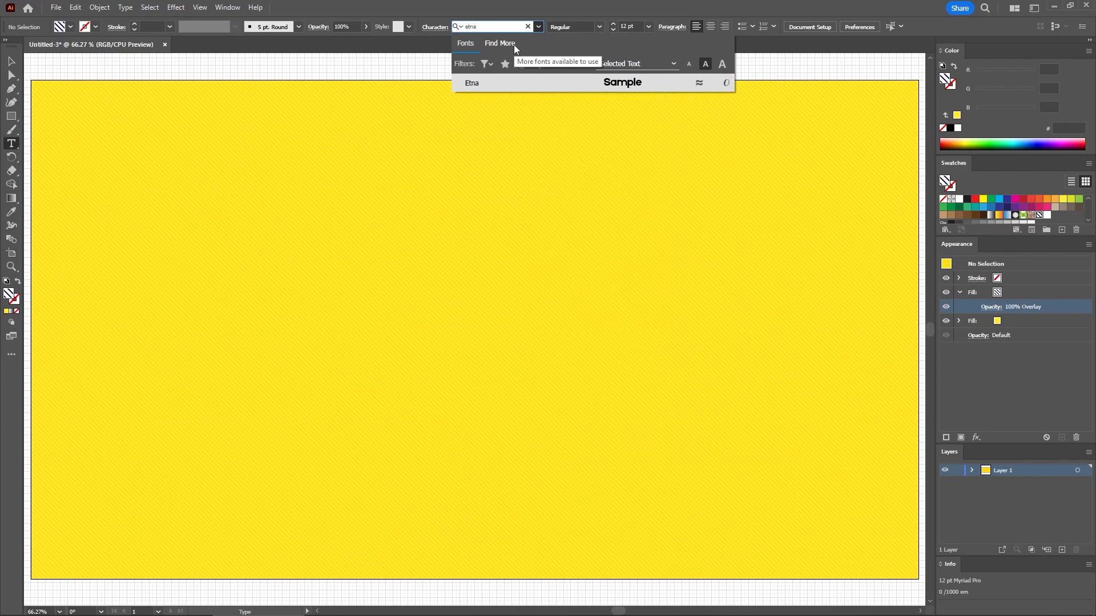
left_click(478, 85)
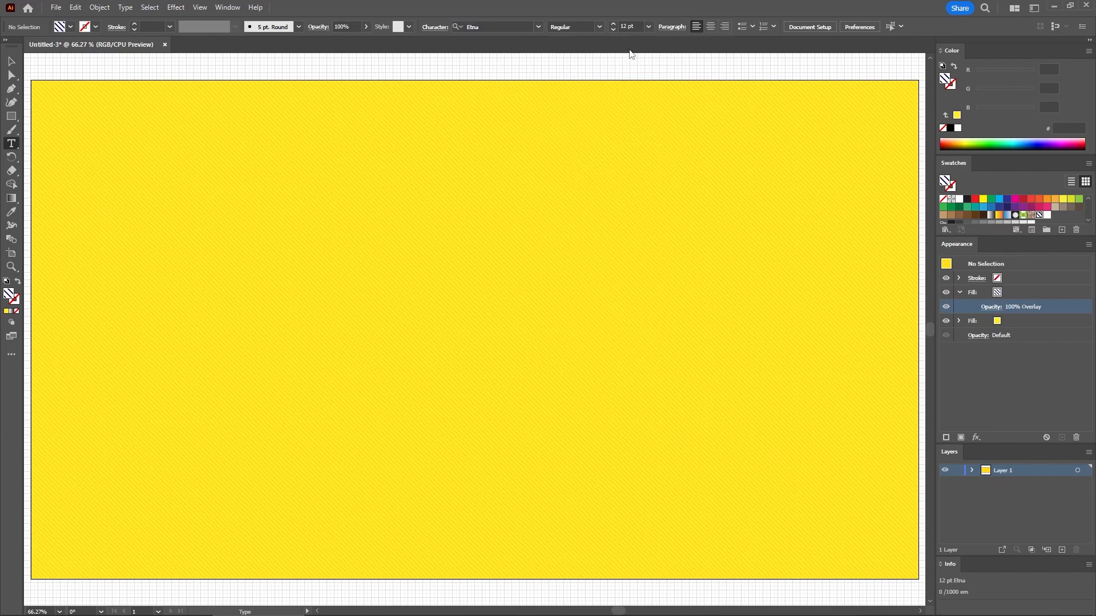
left_click(637, 27)
type("220")
key("Return")
Step: Add the text "POP ART" on two lines and move it to the middle of the artboard
left_click(341, 233)
type("POP")
key("Return")
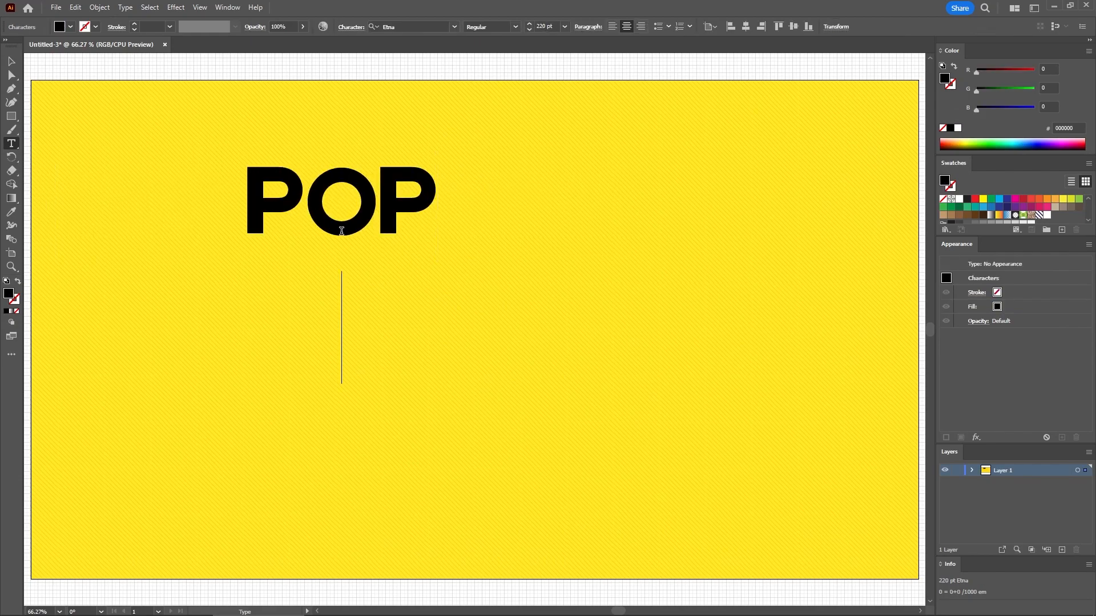
type("ART")
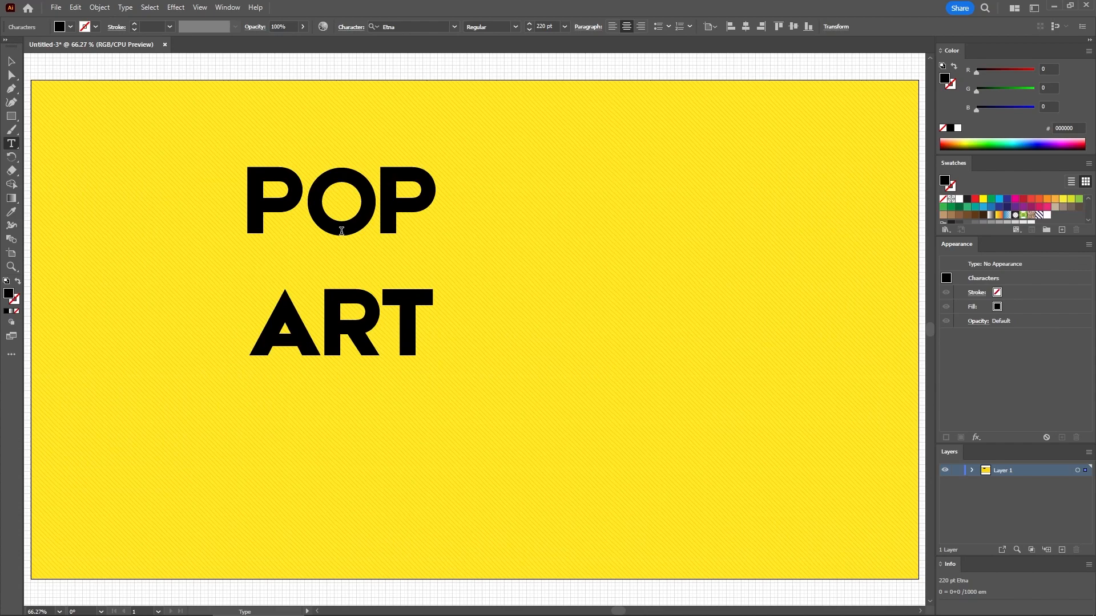
key("Escape")
left_click_drag(357, 221, 492, 268)
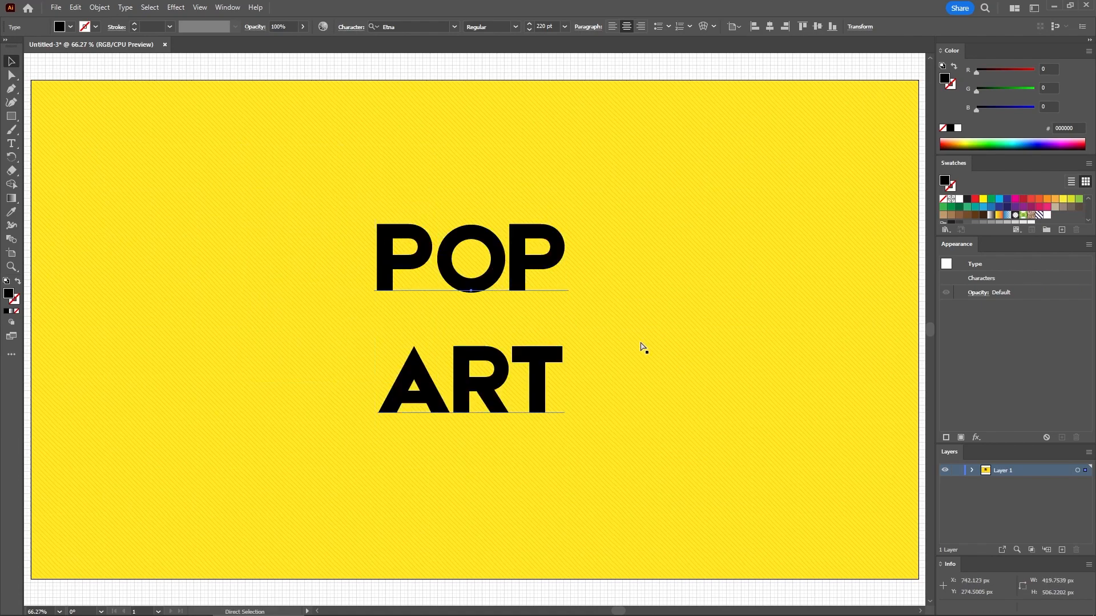
Step: Remove the characters' own fill from the POP ART text and add a new fill to the type object
key("ctrl+=")
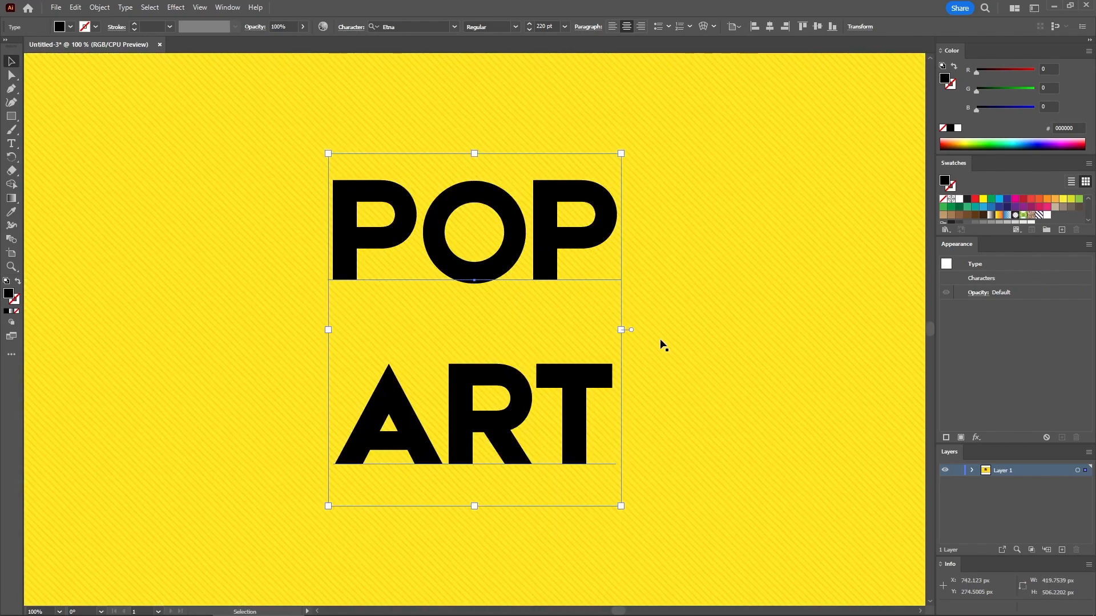
left_click(943, 200)
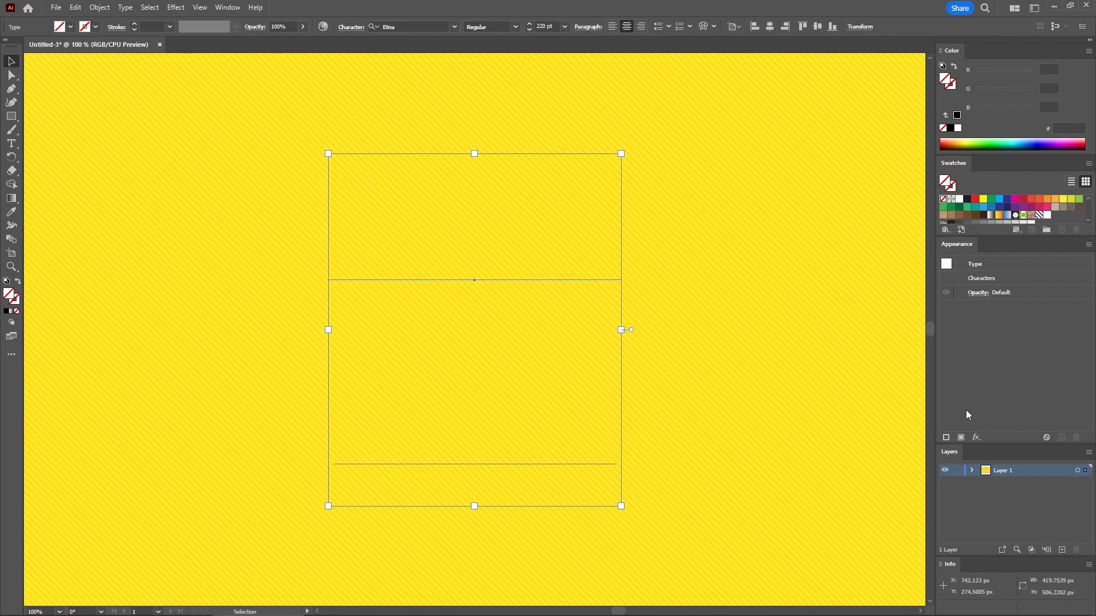
left_click(961, 437)
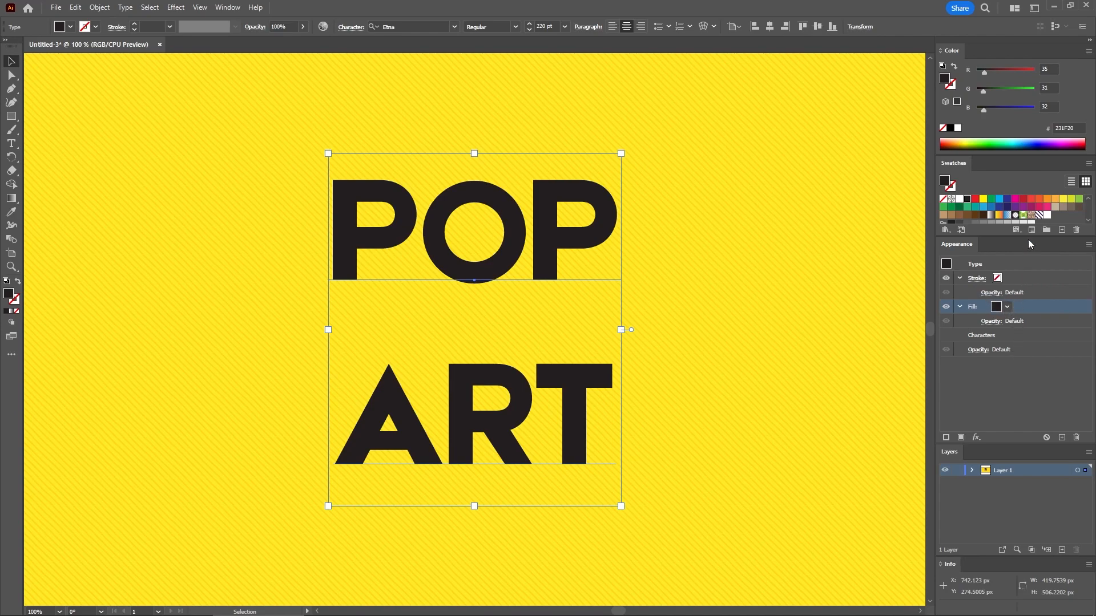
Step: Set the POP ART type fill's color to RGB 239, 1, 141
left_click(1053, 68)
type("239")
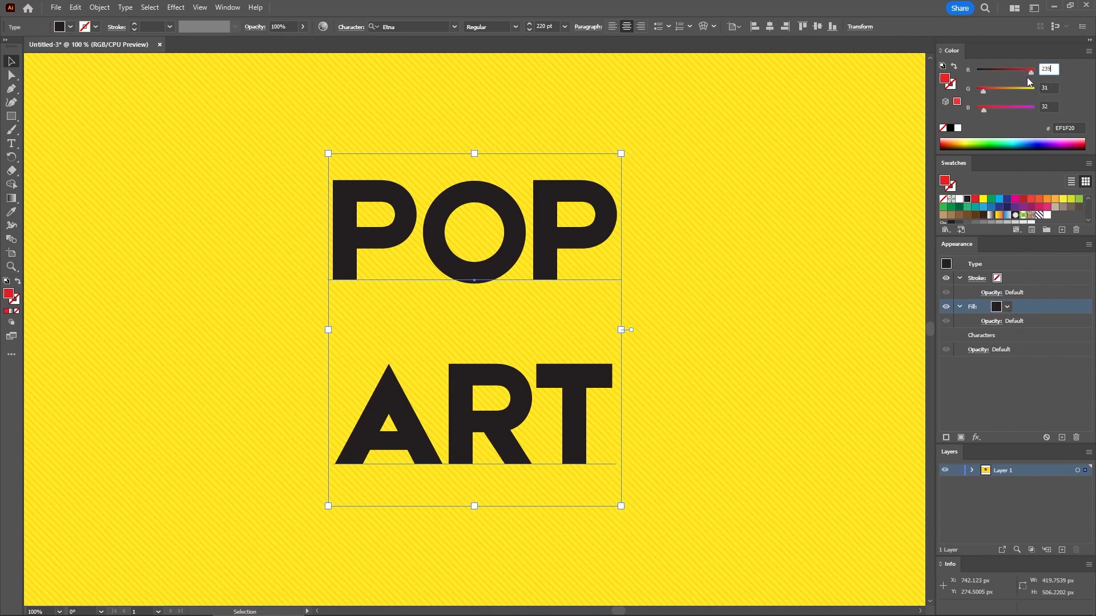
key("Tab")
type("1")
key("Tab")
type("141")
key("Return")
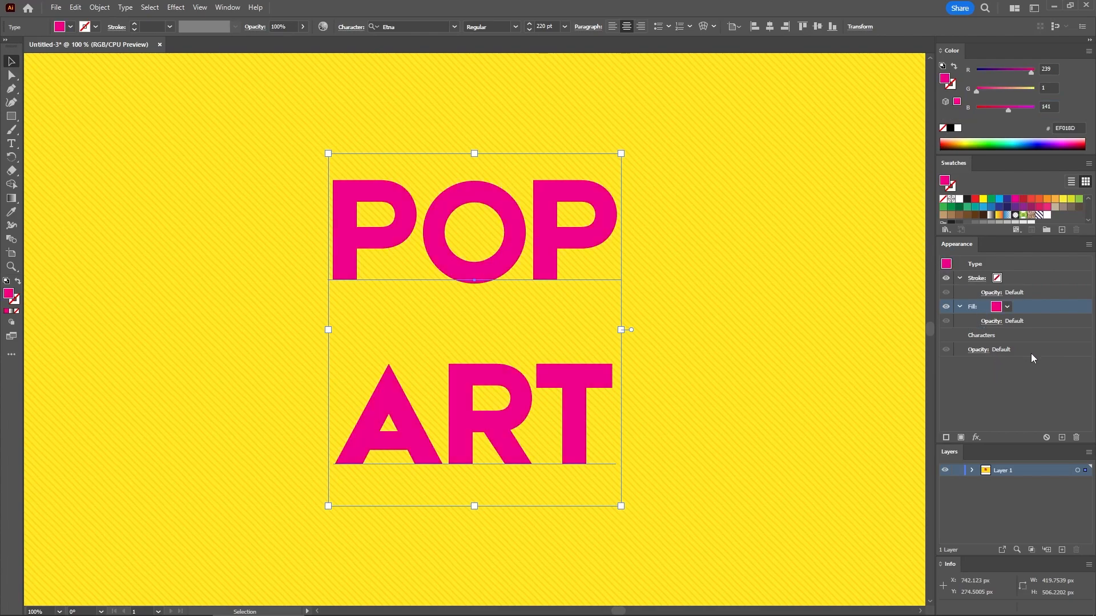
Step: Add a second fill beneath the pink one and set its color to RGB 89, 0, 178
left_click(961, 437)
left_click(1038, 336)
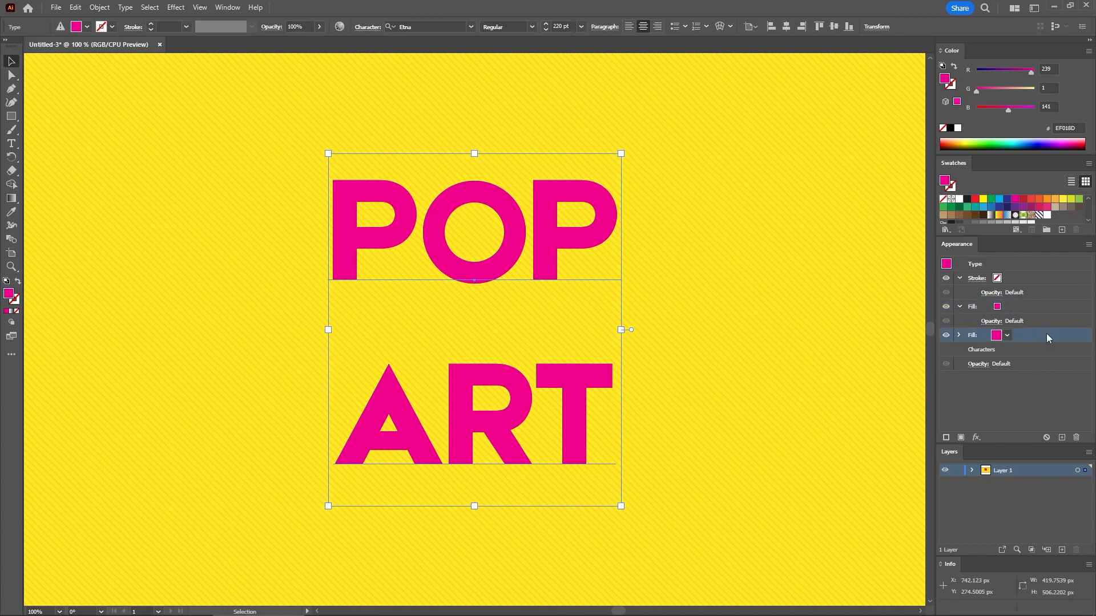
left_click(1049, 69)
type("89")
key("Tab")
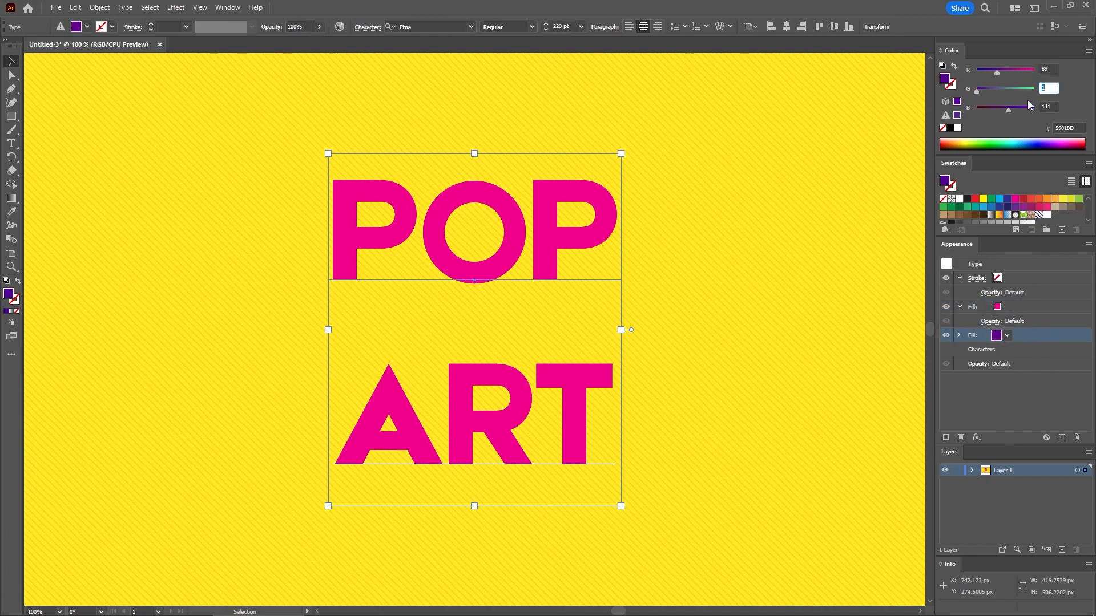
type("0")
key("Tab")
type("178")
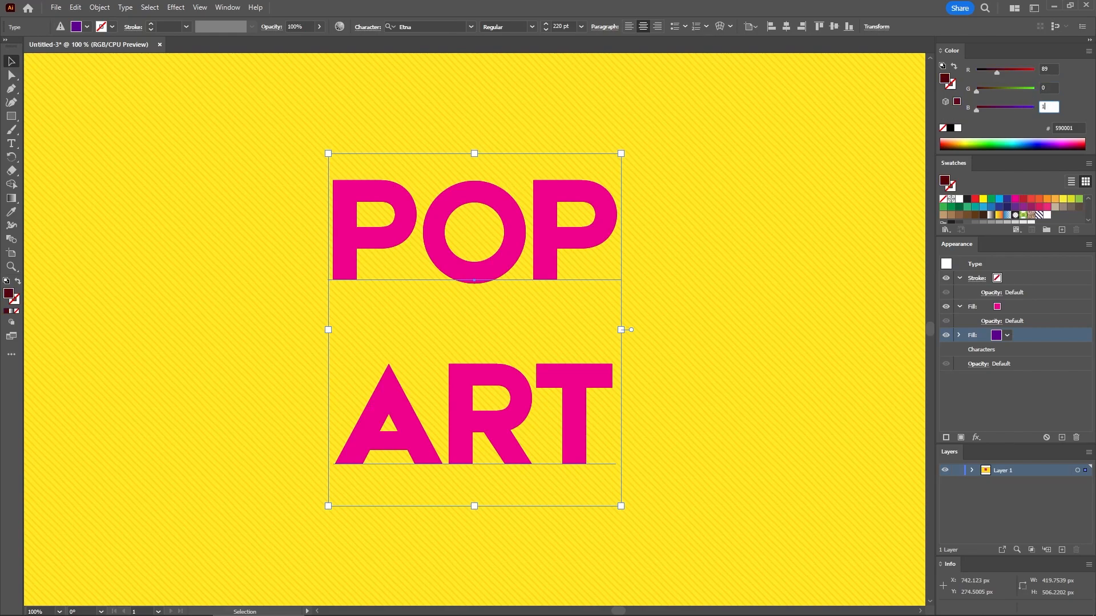
key("Return")
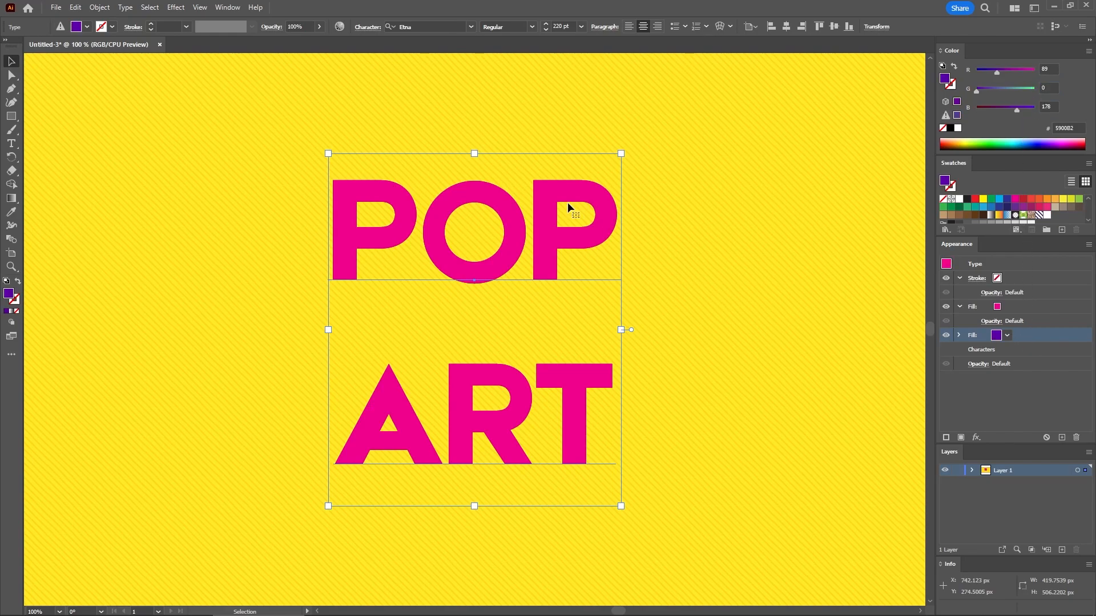
Step: Apply a Transform effect to the purple fill with 20 copies, moved 0.5 px horizontally and 0.5 px vertically
left_click(186, 8)
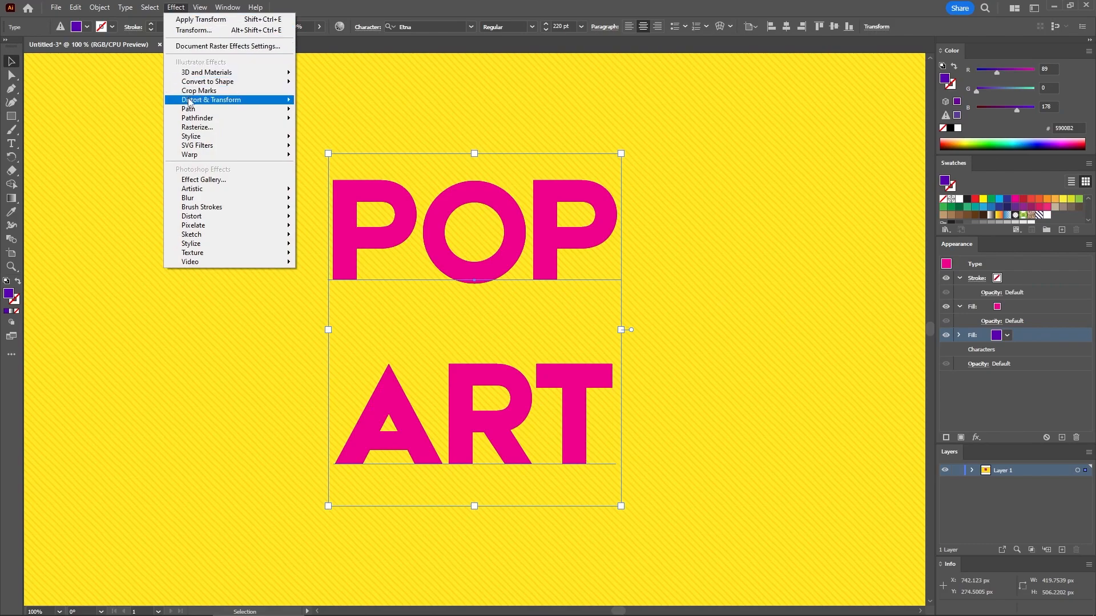
mouse_move(190, 101)
left_click(329, 139)
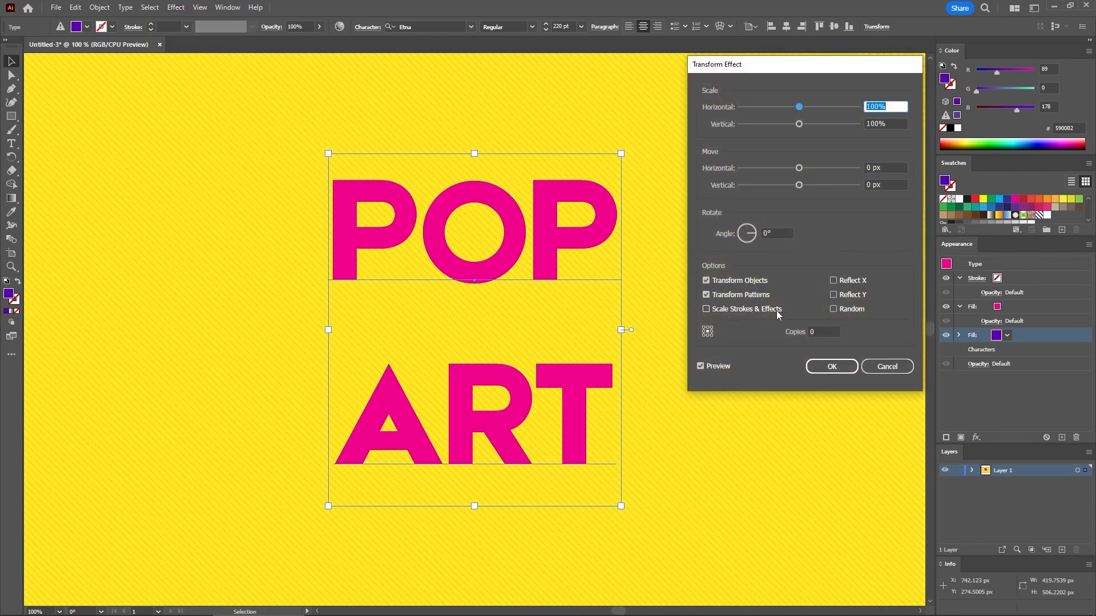
left_click(810, 332)
type("20")
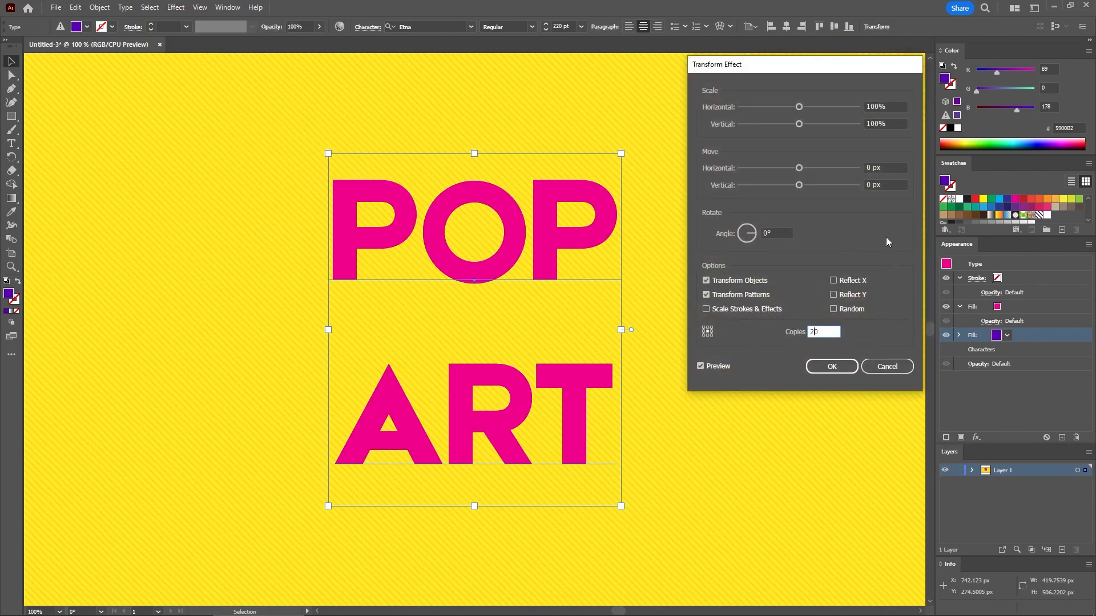
left_click(884, 185)
type("0.5")
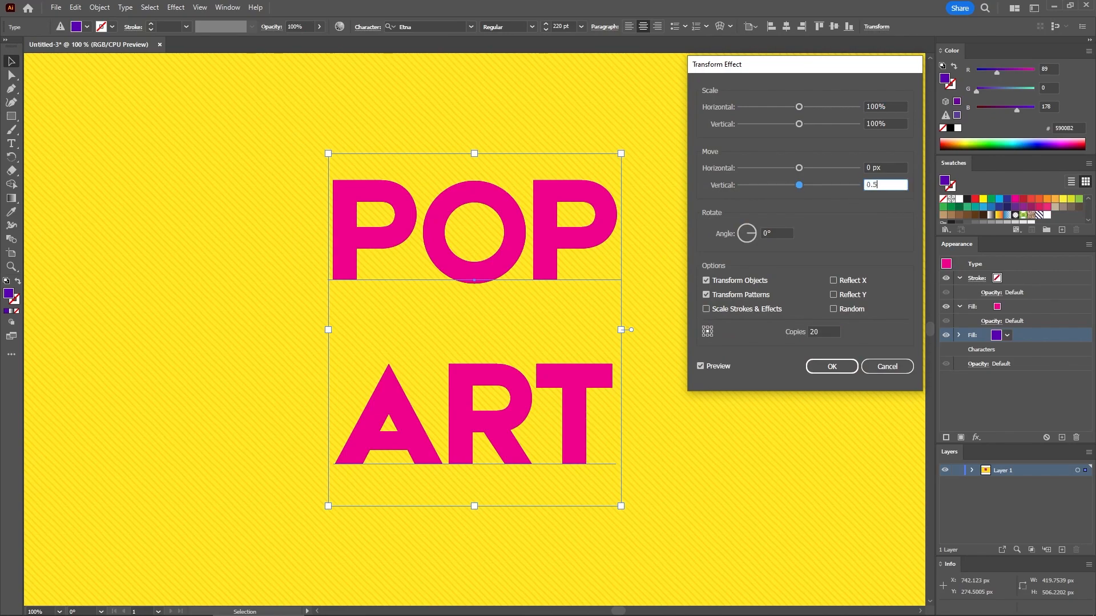
key("shift+Tab")
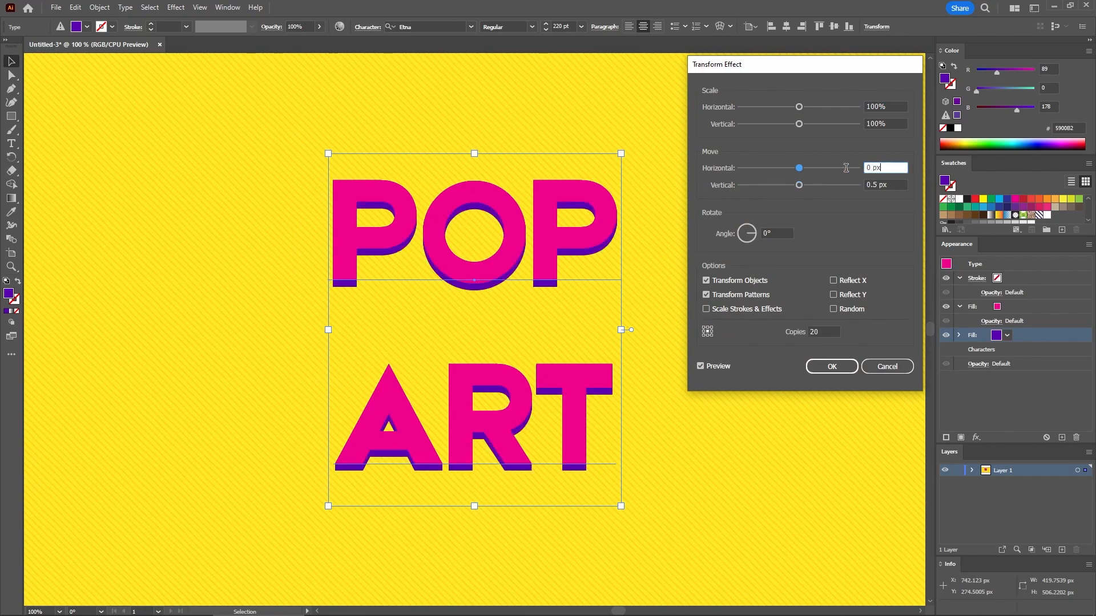
type("0.5")
left_click(886, 184)
left_click(833, 367)
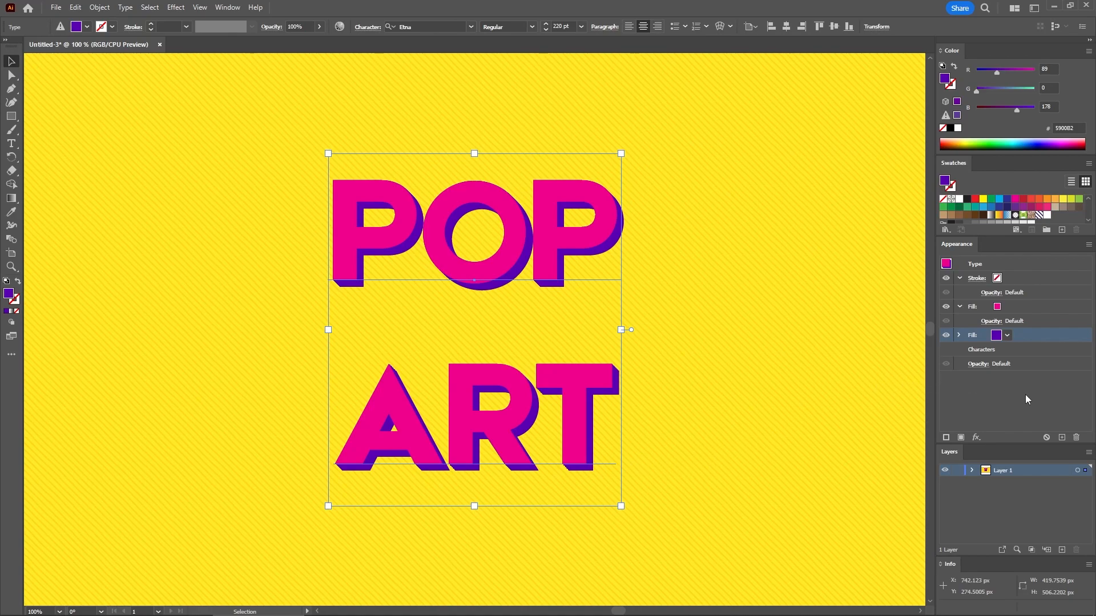
Step: Add a third fill at the bottom of the fill stack, beneath the purple fill, and collapse the upper appearance entries
left_click(961, 438)
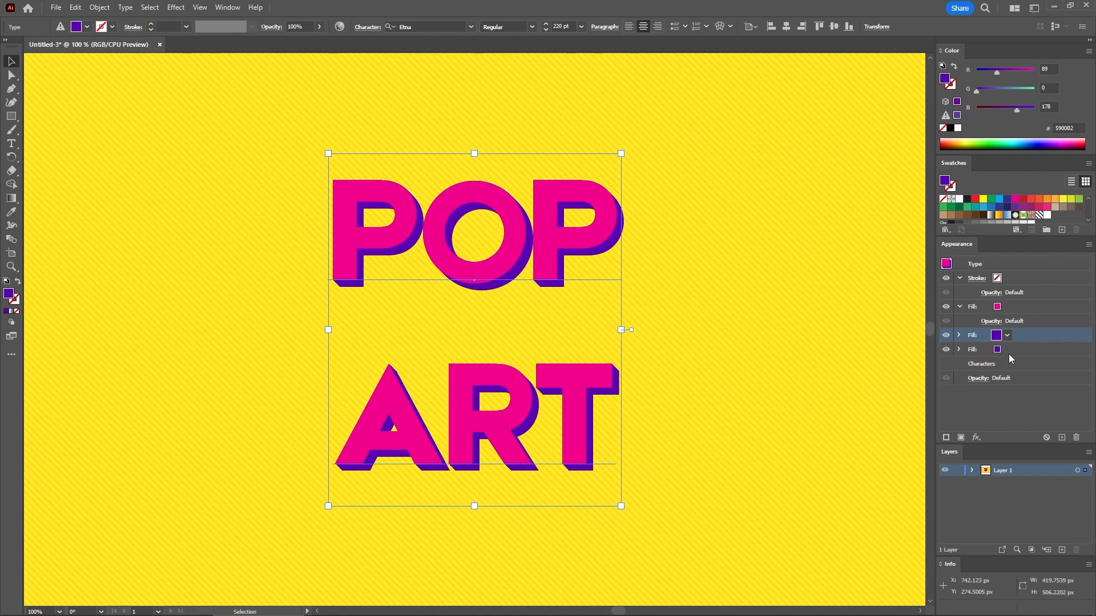
left_click_drag(1022, 340, 1018, 357)
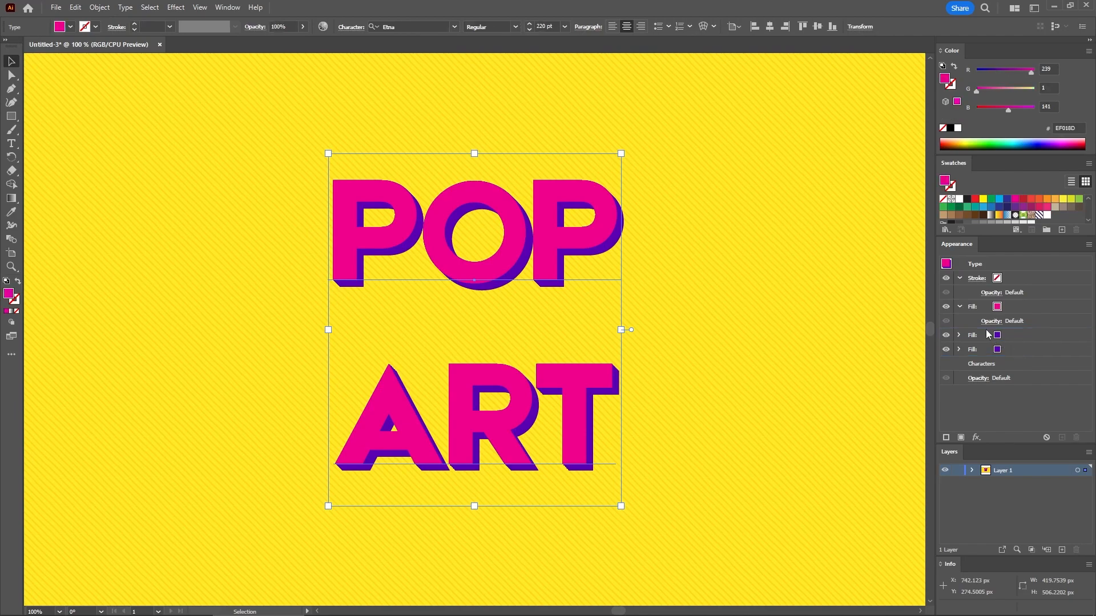
left_click(960, 307)
left_click(959, 279)
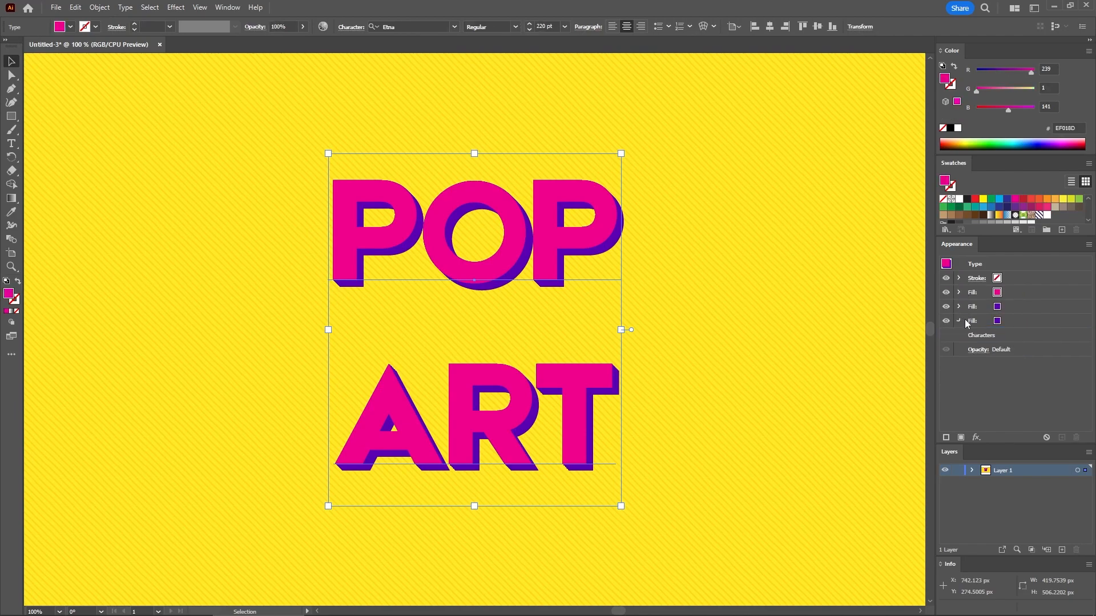
left_click(960, 320)
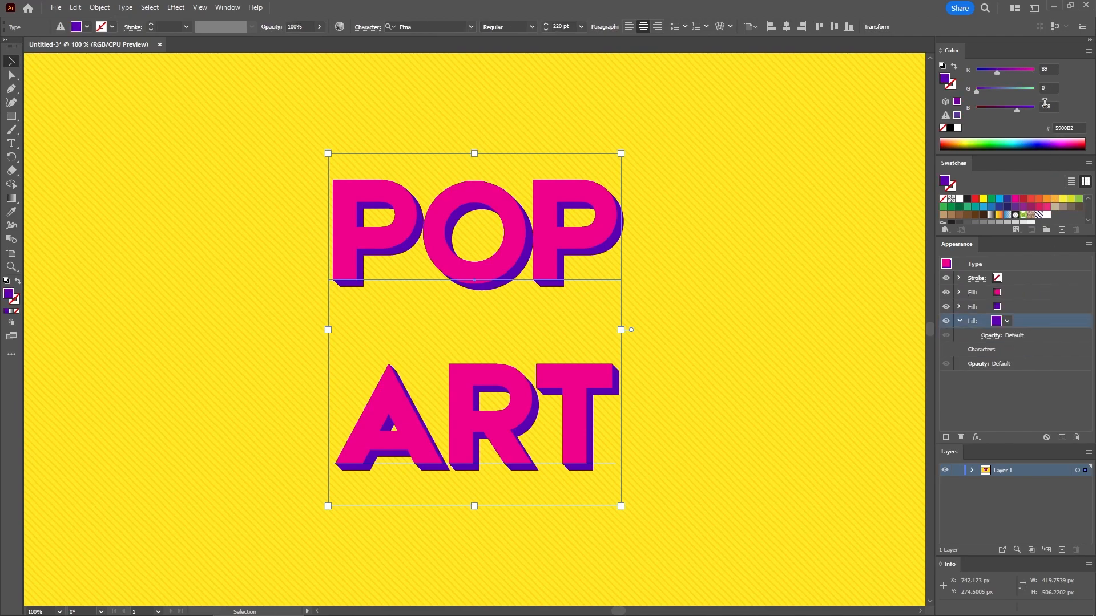
Step: Set the bottom fill's color to RGB 22, 1, 80
left_click(1048, 69)
type("22")
key("Tab")
type("1")
key("Tab")
type("80")
key("Return")
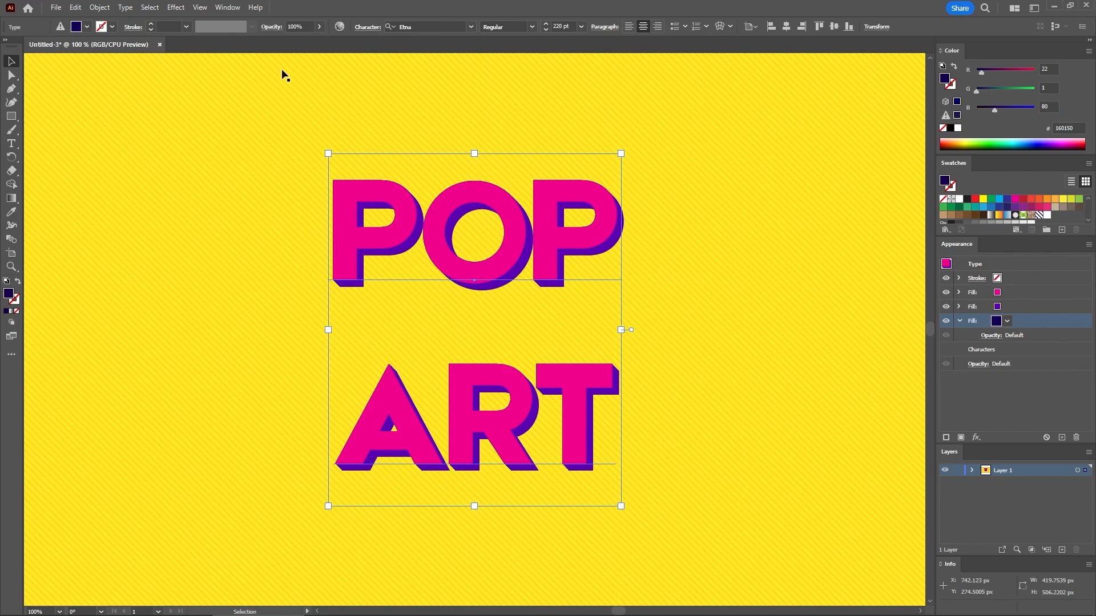
Step: Apply a Transform effect to the dark blue fill, moving it 20 px horizontally and 20 px vertically
left_click(175, 7)
mouse_move(274, 100)
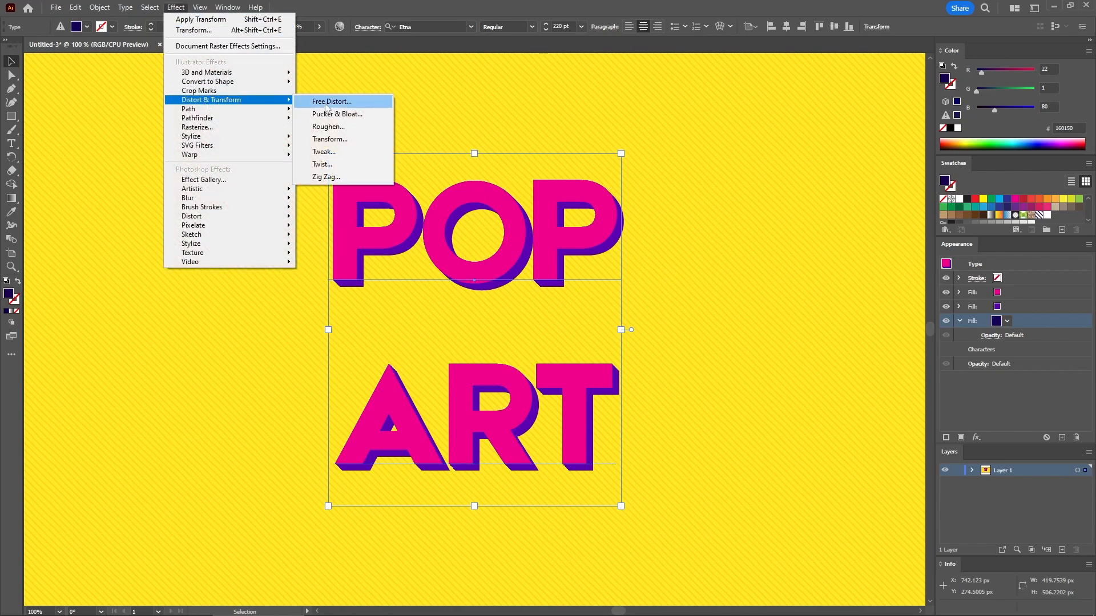
left_click(359, 139)
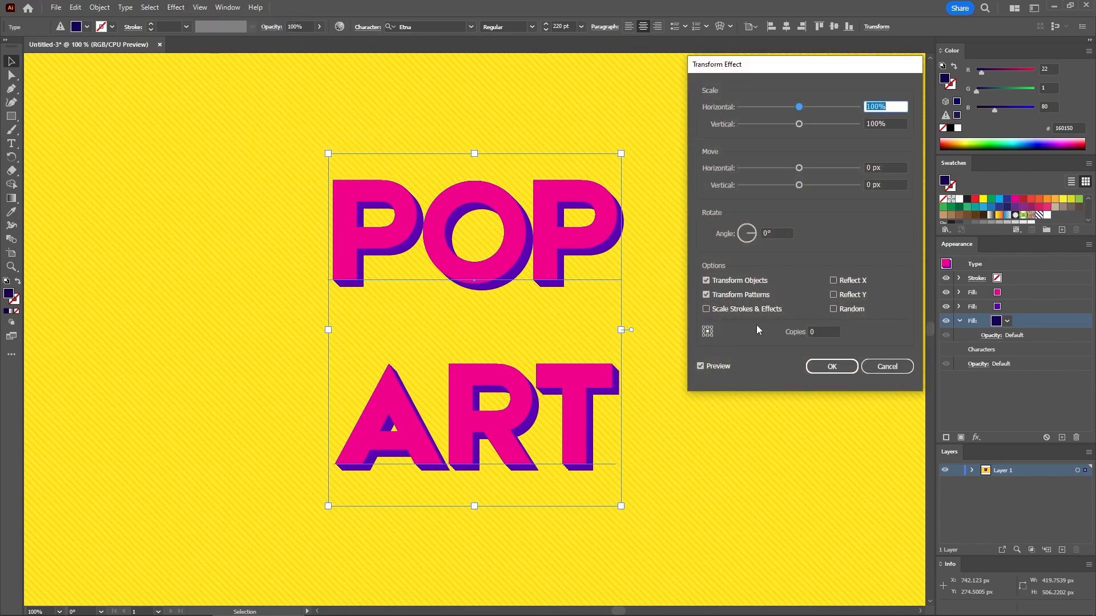
left_click(868, 184)
type("2")
left_click(867, 167)
type("2")
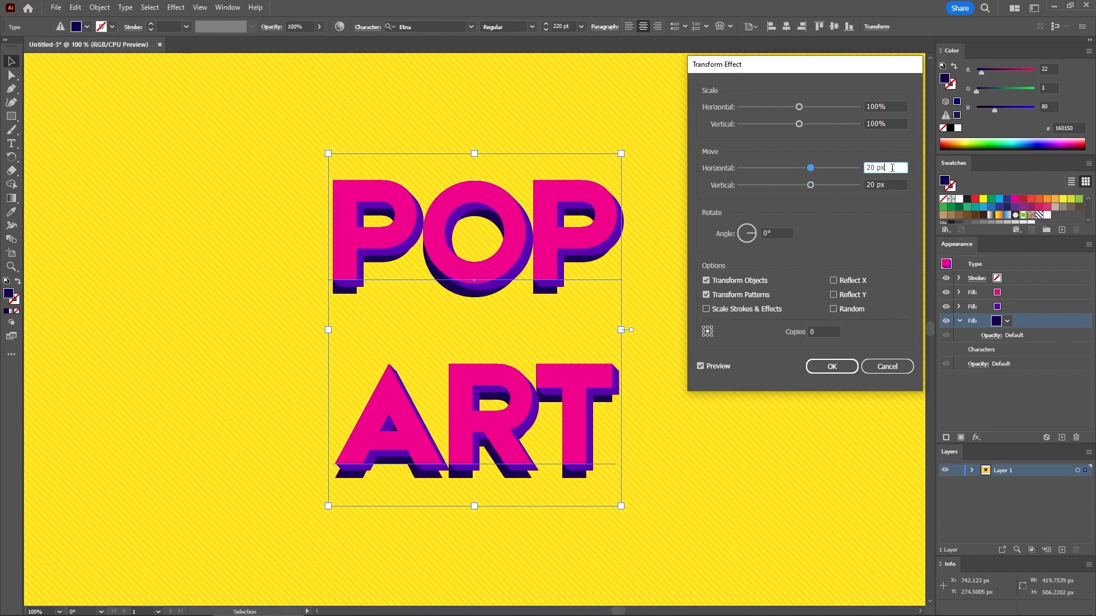
left_click(848, 367)
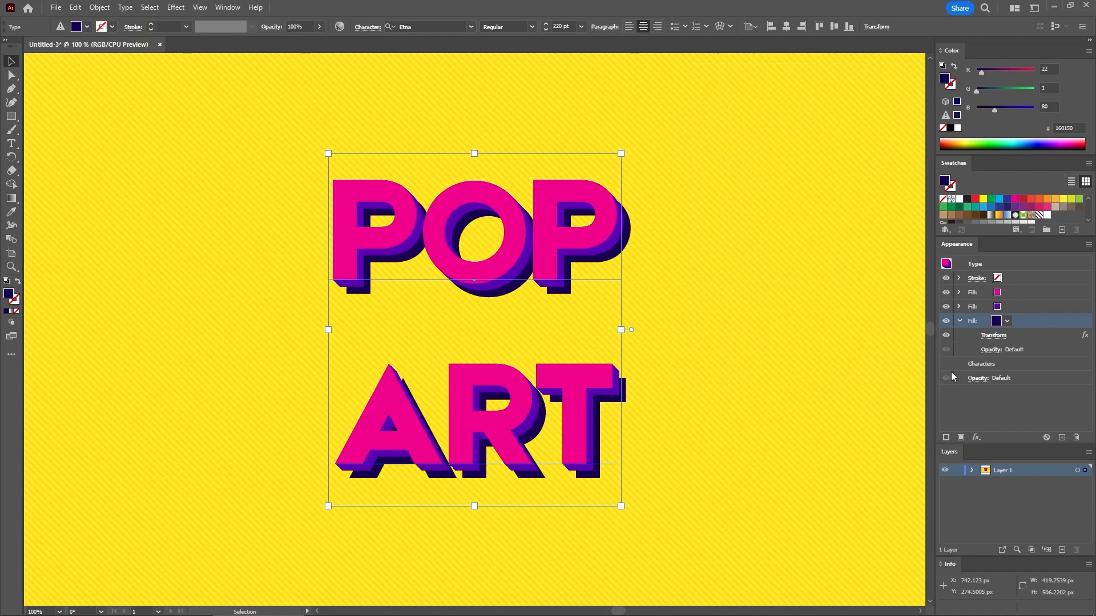
Step: Add a fourth fill beneath the dark blue one and give it the diagonal stripe pattern swatch
left_click(960, 439)
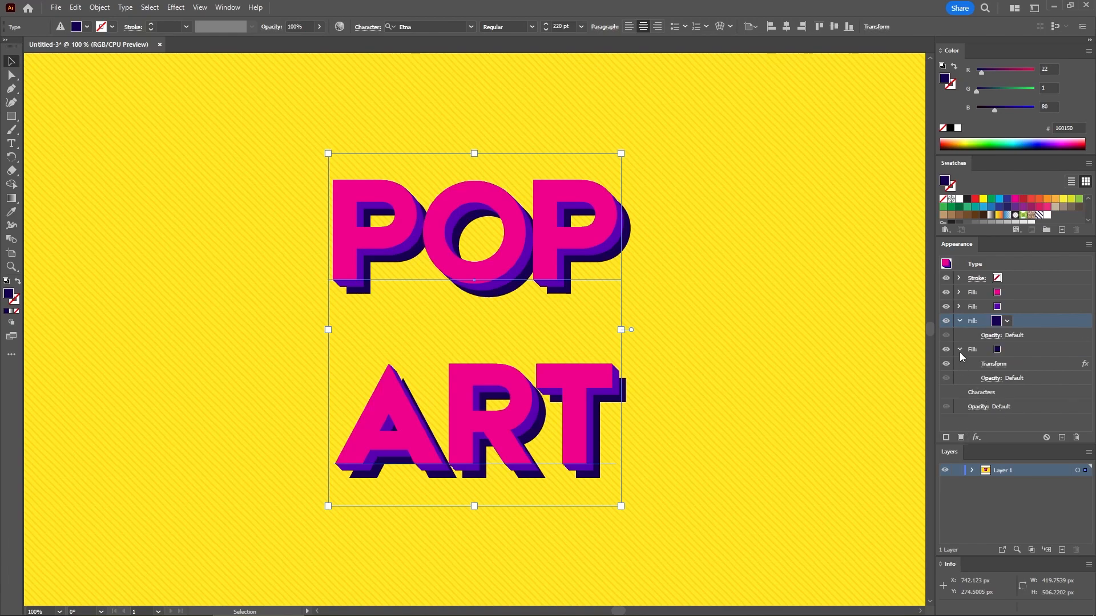
left_click_drag(1035, 323, 1032, 359)
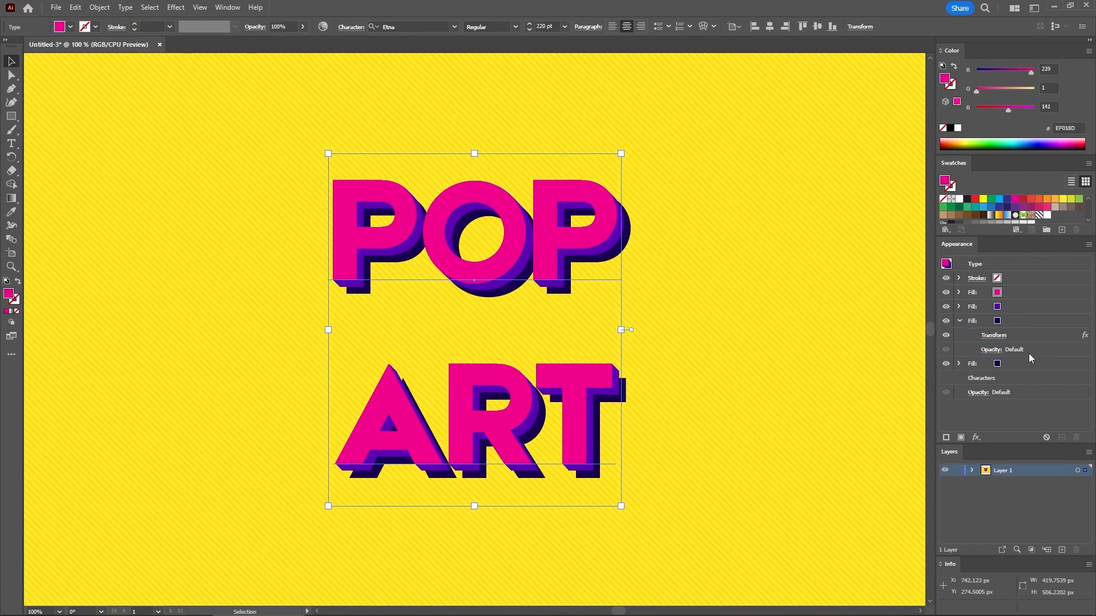
left_click(959, 321)
left_click(959, 335)
left_click(1028, 337)
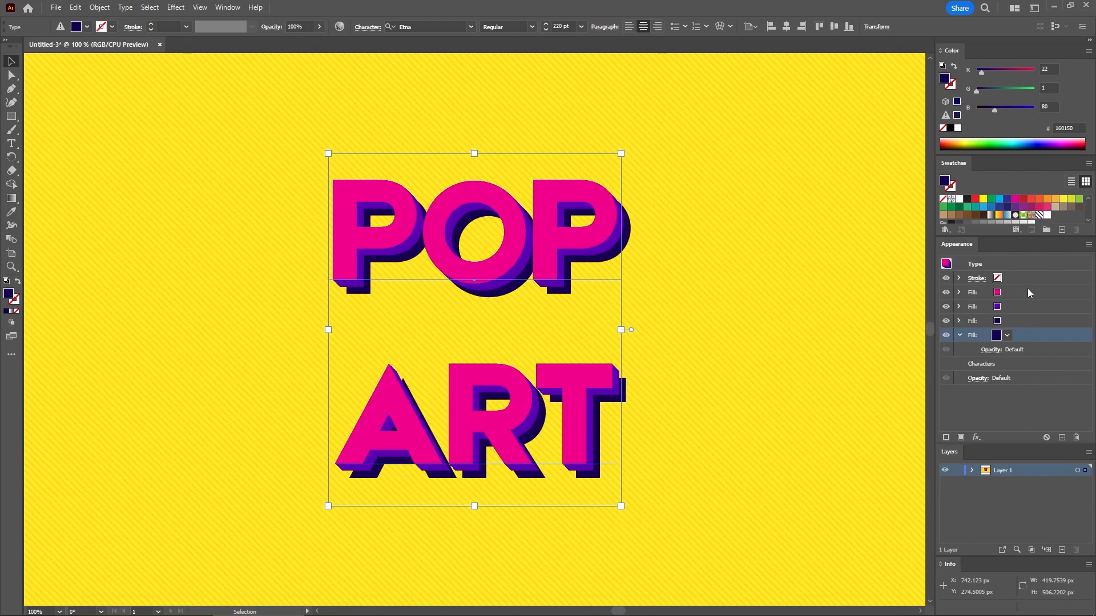
left_click(1037, 216)
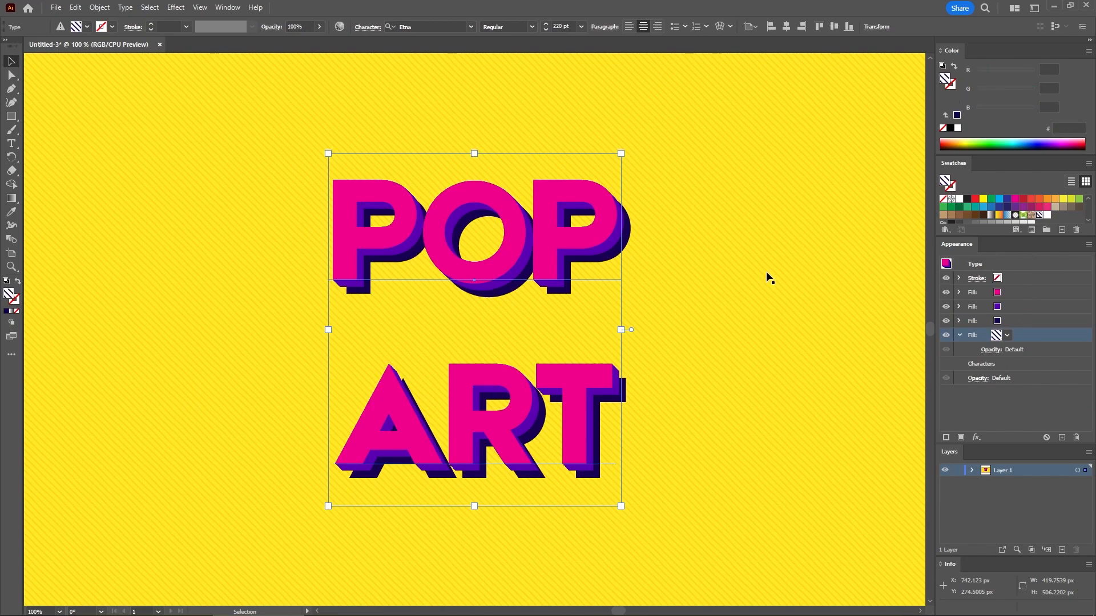
Step: Apply a Transform effect to the stripe pattern fill, moving it 30 px horizontally and 30 px vertically, and collapse its entry
left_click(174, 7)
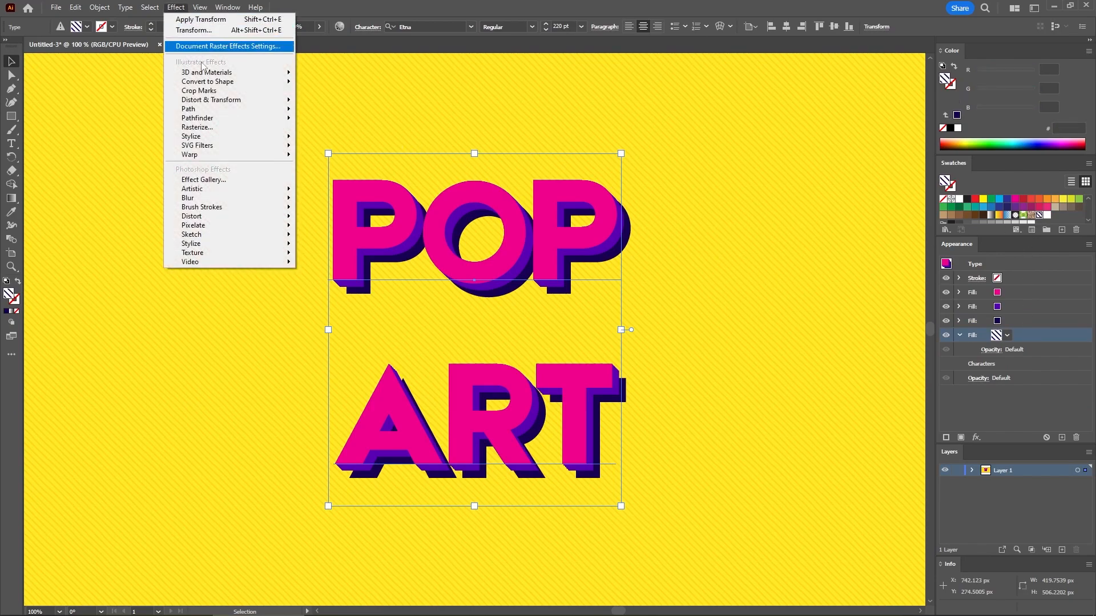
mouse_move(244, 101)
left_click(352, 140)
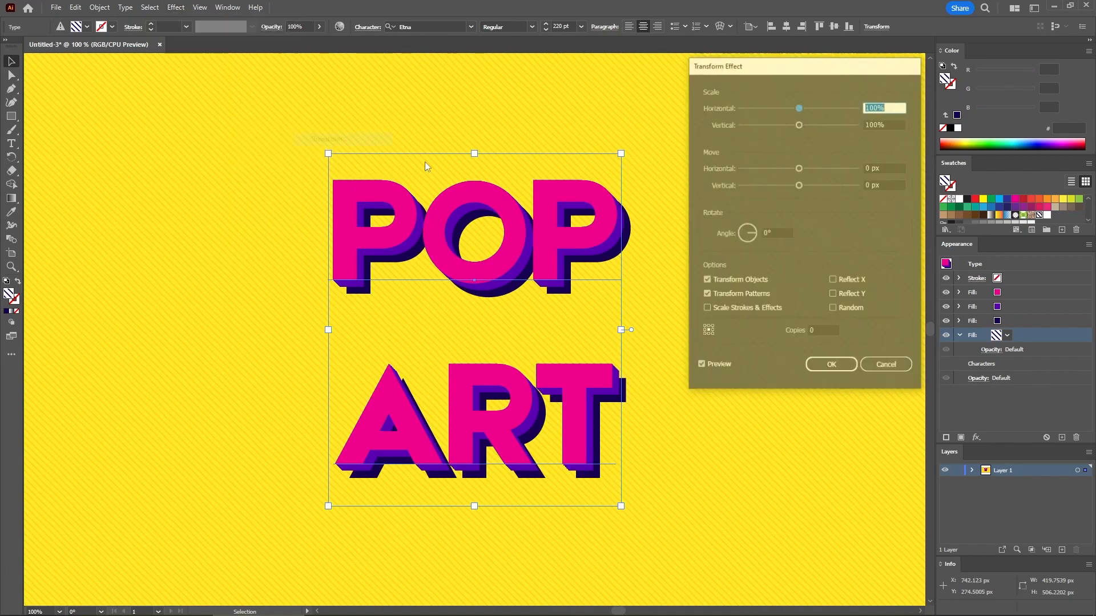
left_click(868, 168)
type("3")
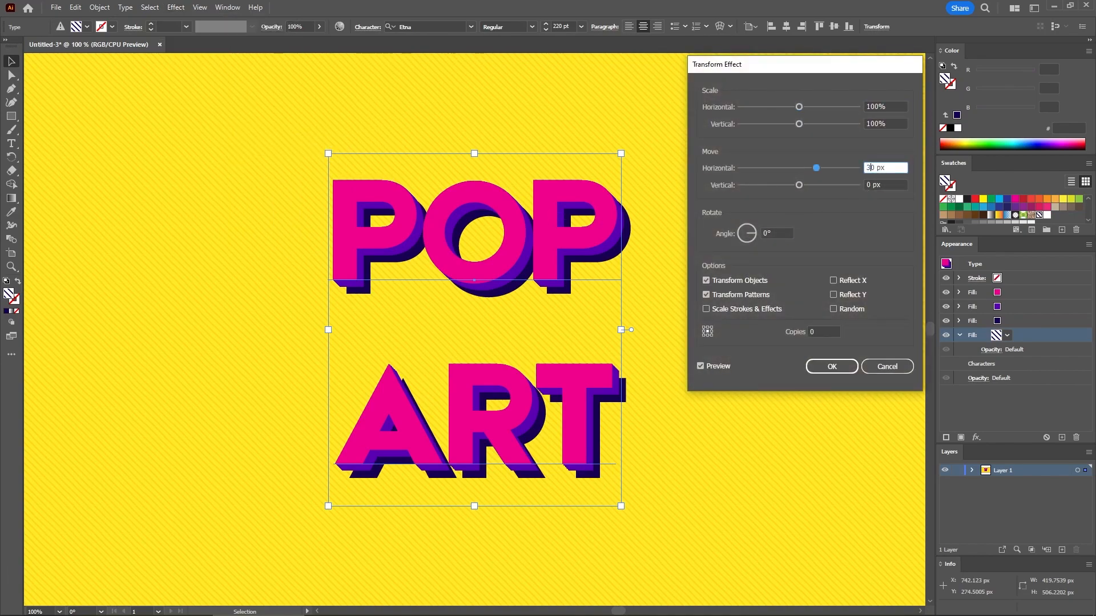
left_click(867, 185)
type("3")
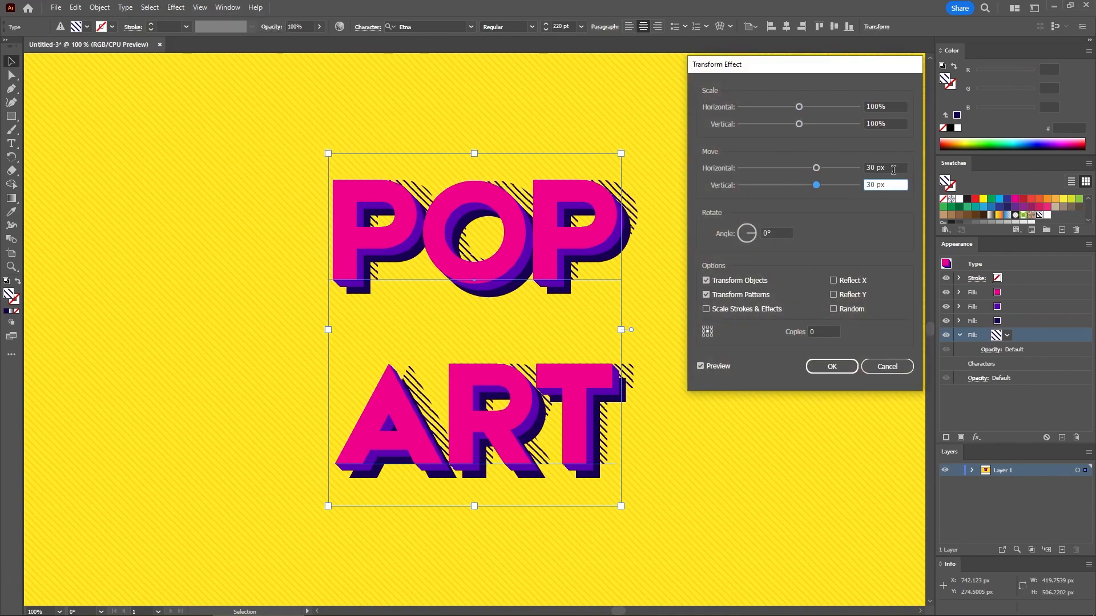
left_click(893, 168)
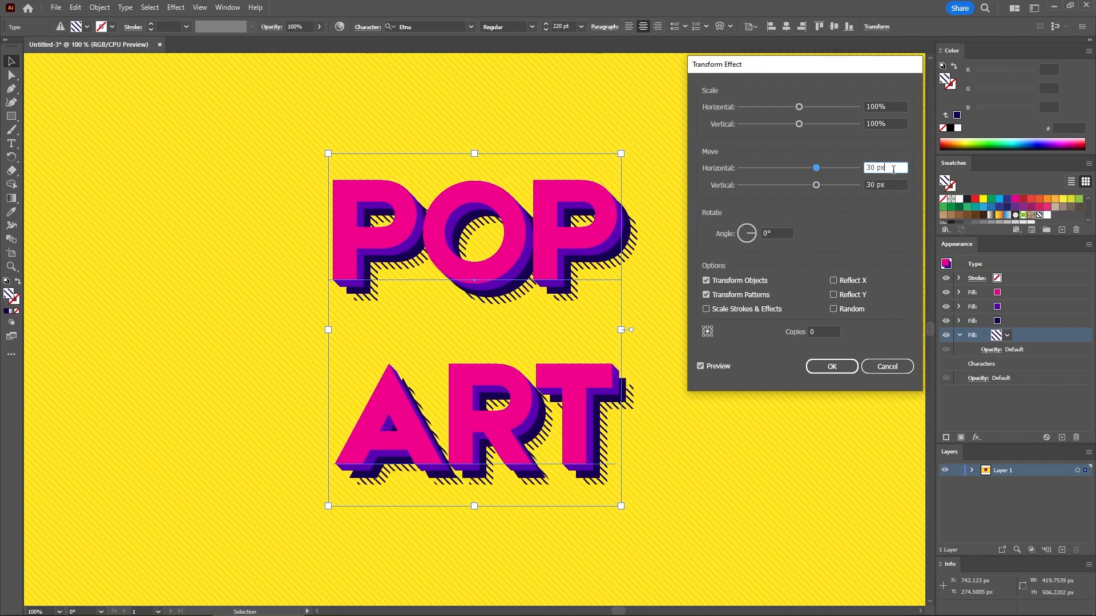
left_click(834, 365)
left_click(959, 335)
Step: Add a new fill above the pink fill and give it the white dot pattern swatch
left_click(1023, 293)
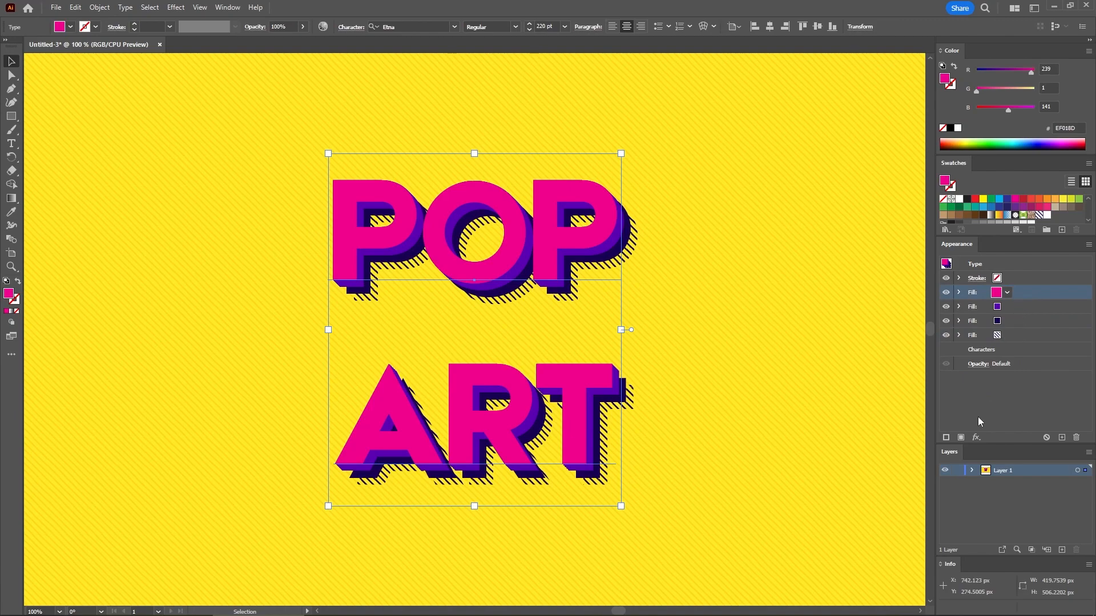
left_click(961, 437)
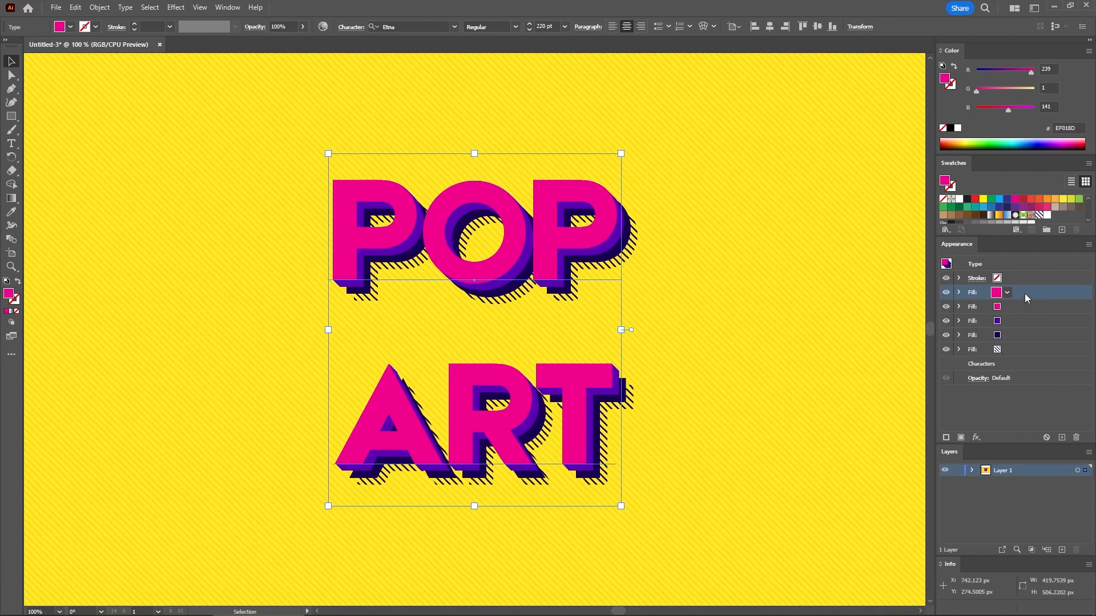
left_click(1048, 216)
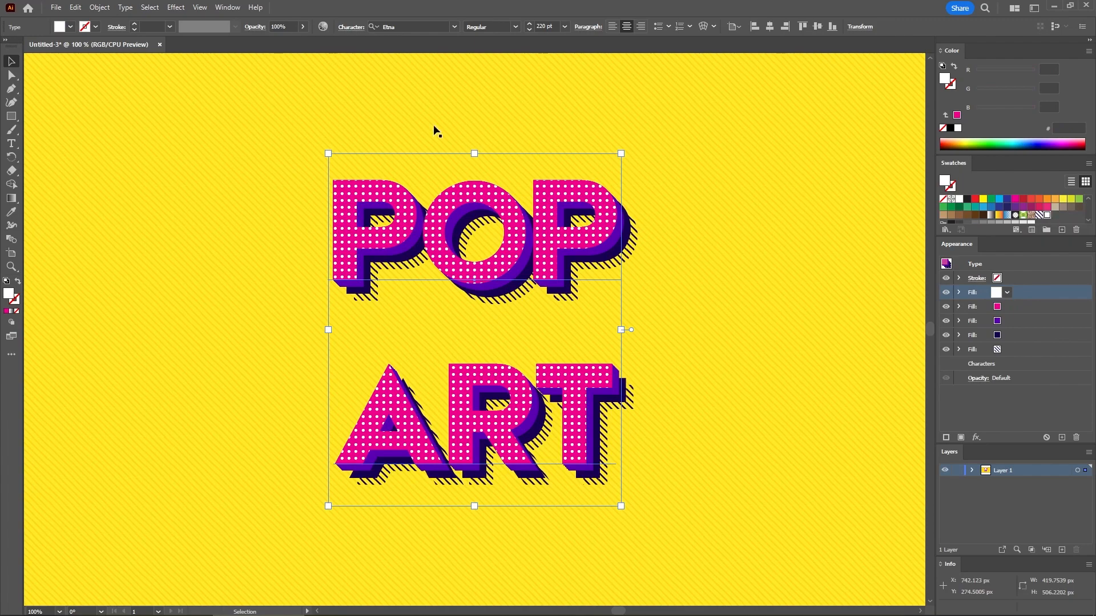
Step: Apply a Transform effect to the white dot pattern fill, moving it -5 px horizontally and -5 px vertically
left_click(176, 8)
mouse_move(228, 100)
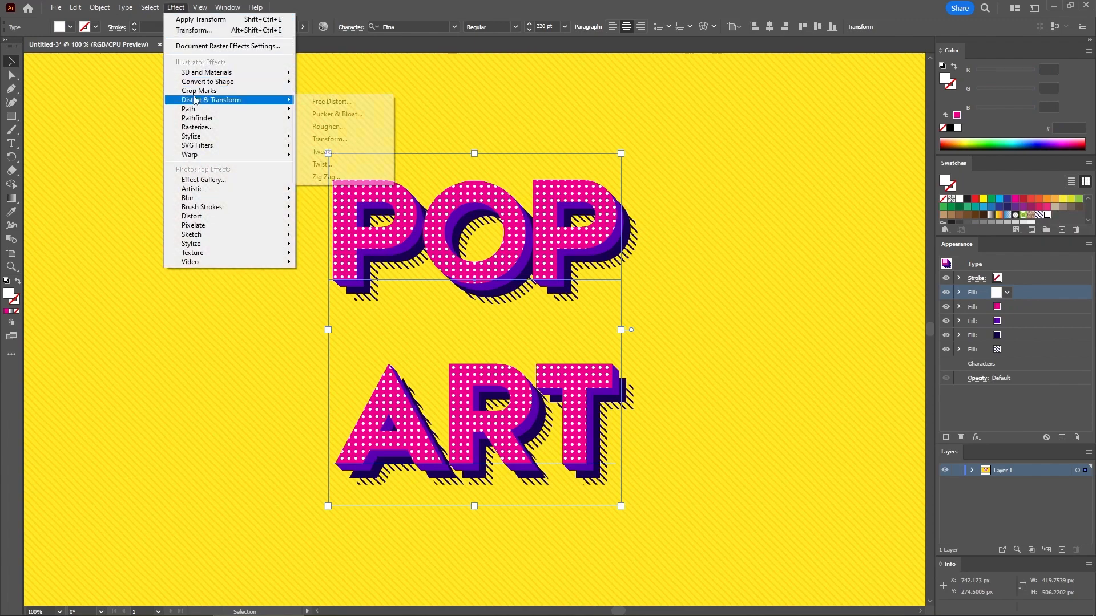
left_click(329, 137)
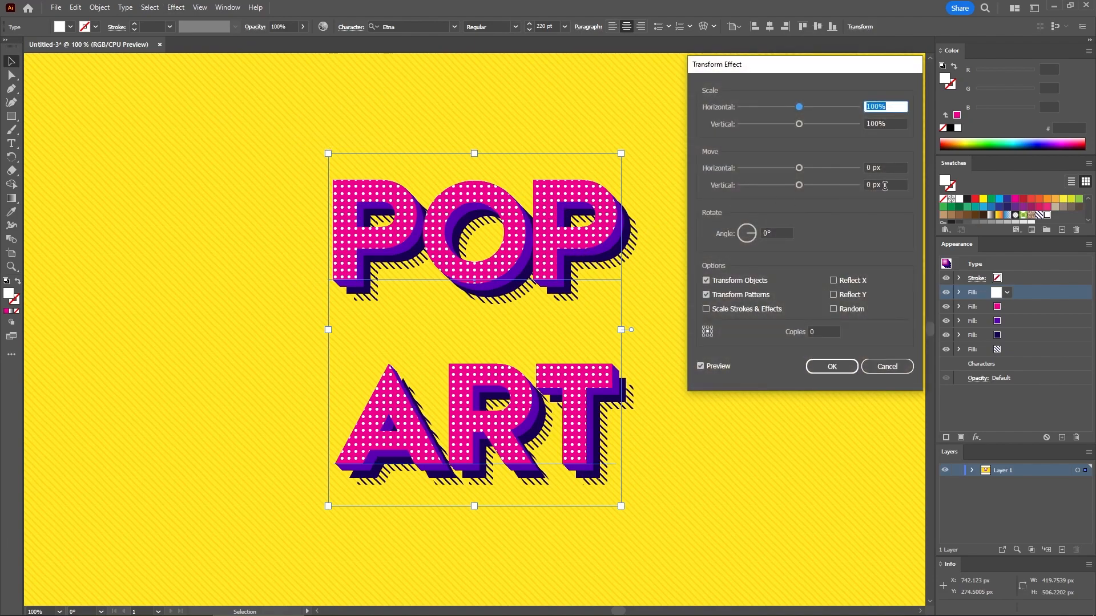
left_click_drag(885, 186, 820, 181)
type("-5")
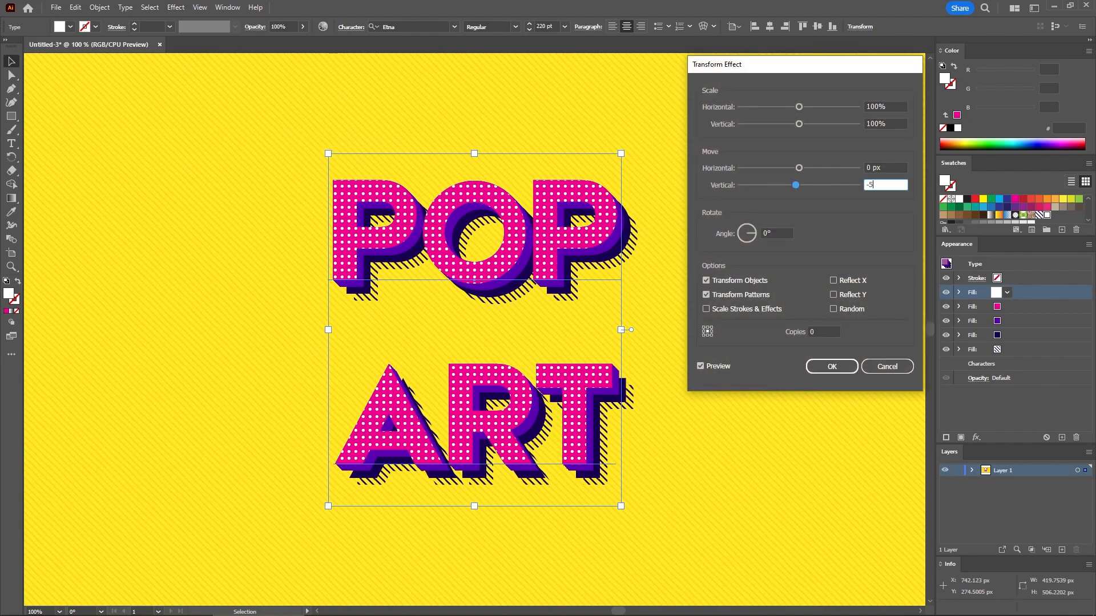
key("shift+Tab")
type("-5")
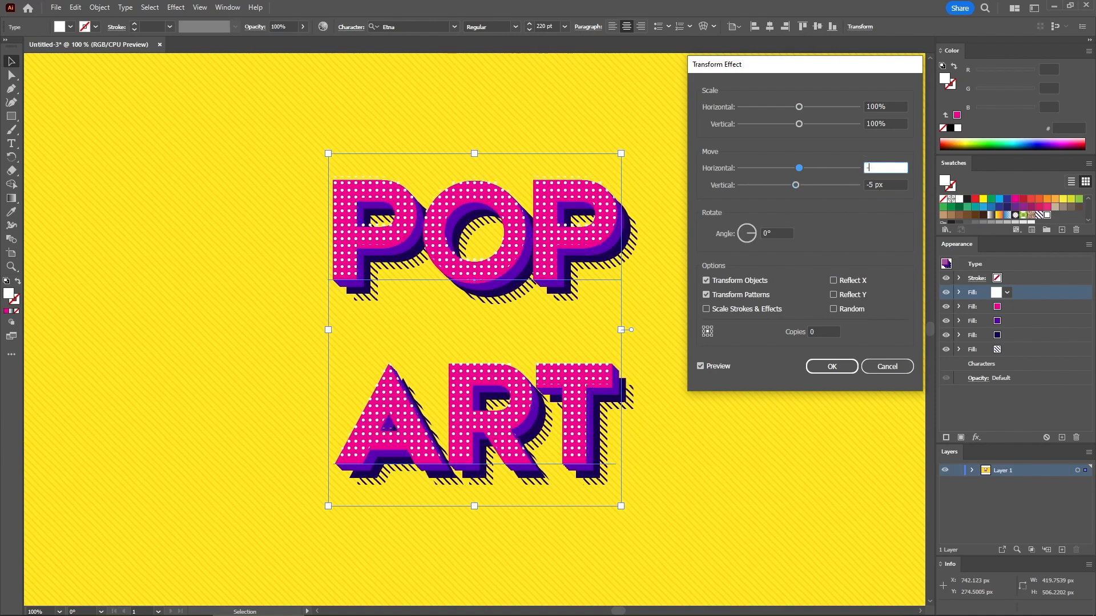
left_click(831, 367)
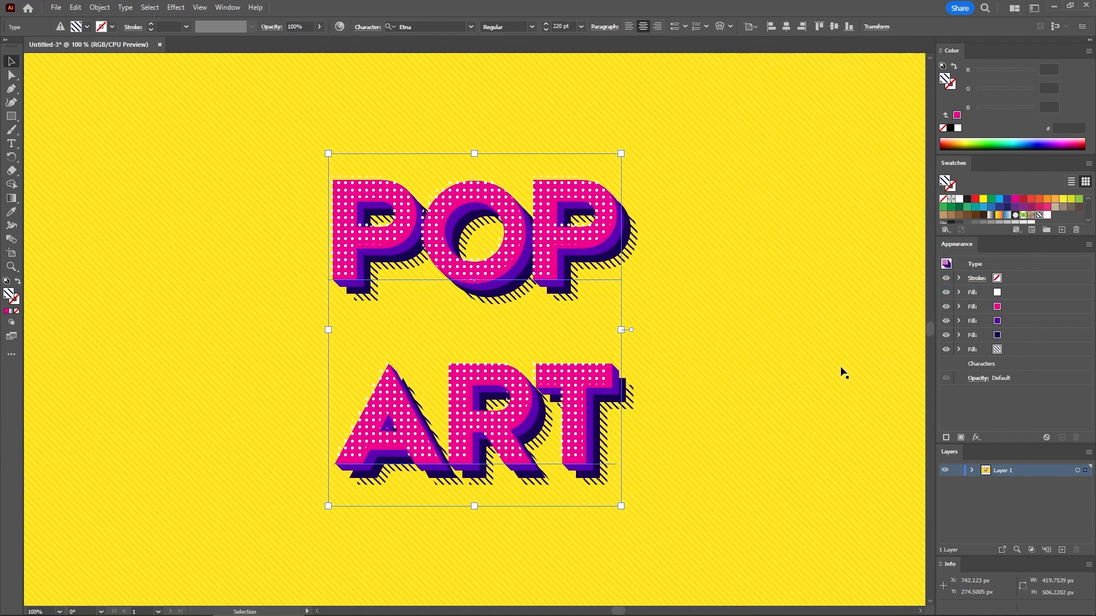
Step: Give the text's stroke a dark blue color of R 22, G 1, B 80 and a weight of 4 px
left_click(944, 388)
left_click(1028, 280)
left_click(1047, 69)
type("22")
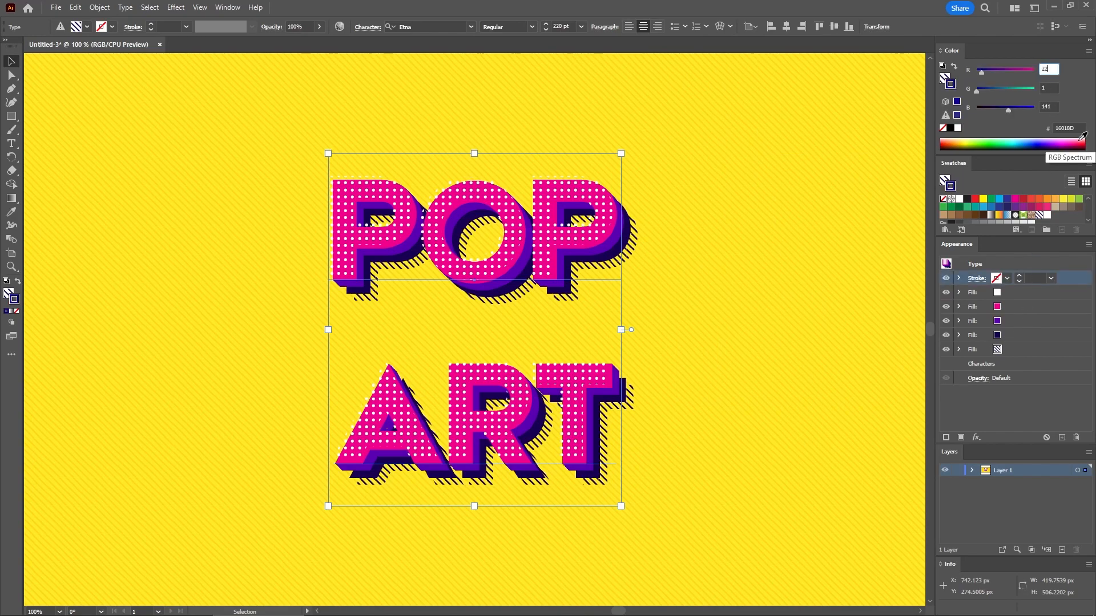
key("Tab")
key("Tab")
type("80")
key("Return")
left_click(1033, 278)
type("4")
key("Return")
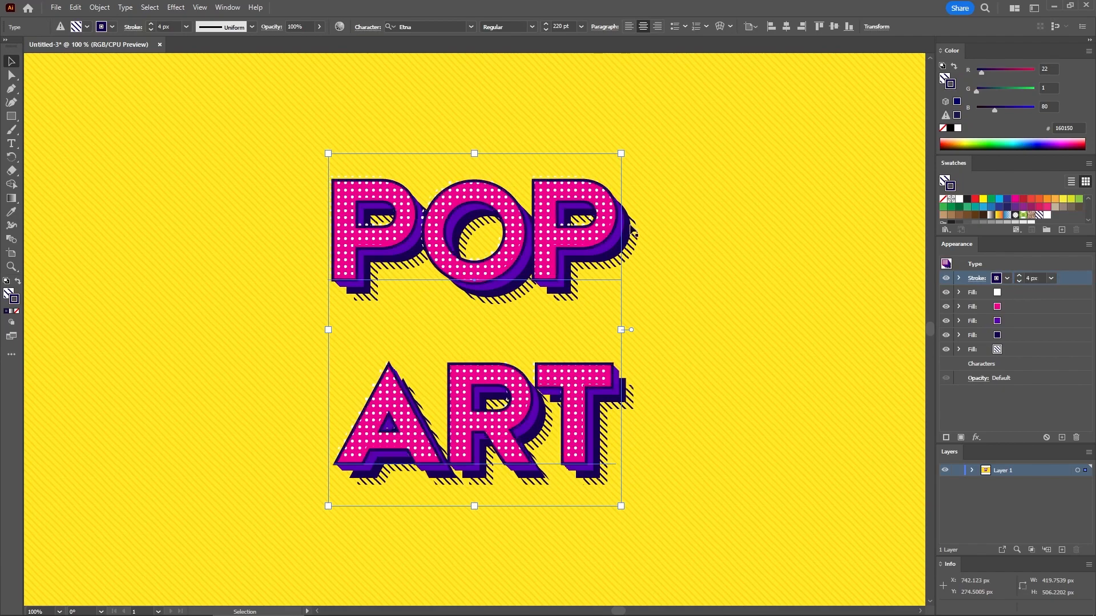
Step: Apply an Offset Path effect of -2 px to the dark blue stroke
left_click(176, 7)
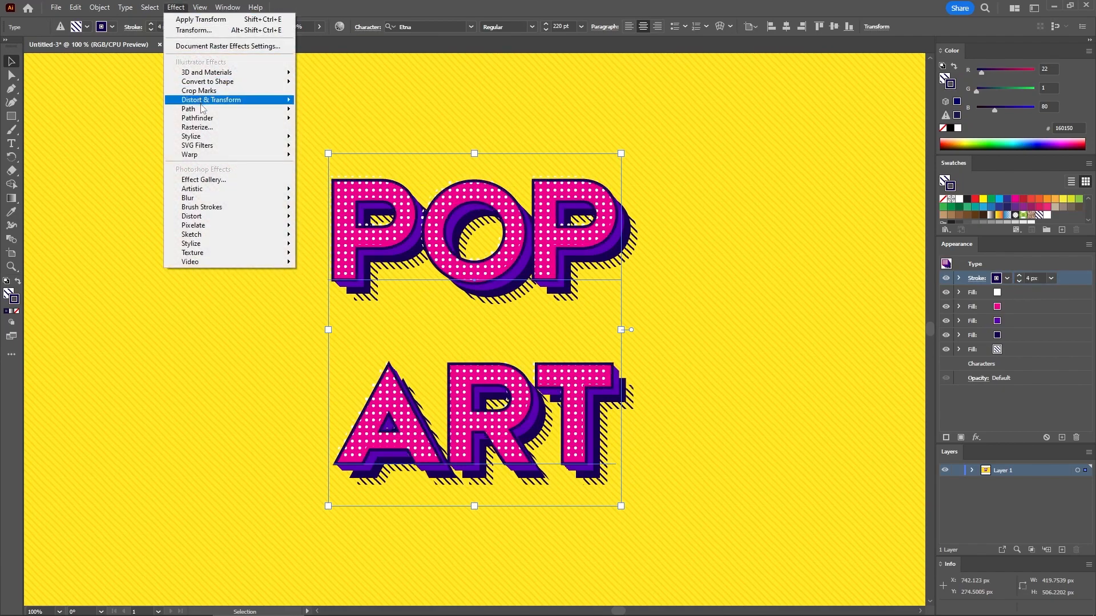
mouse_move(203, 109)
left_click(344, 111)
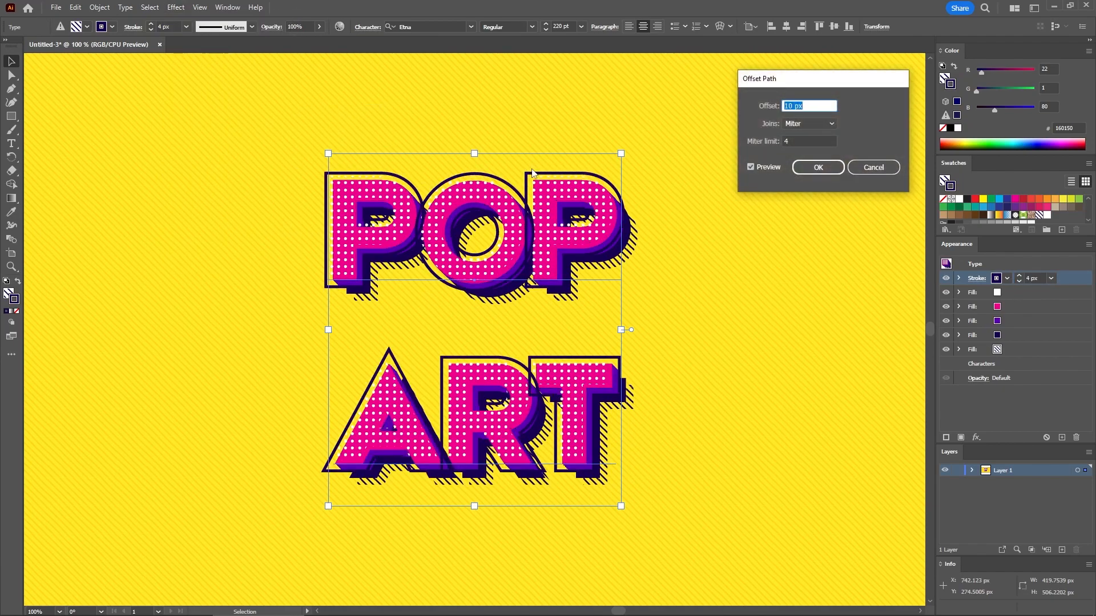
type("-2")
left_click(817, 167)
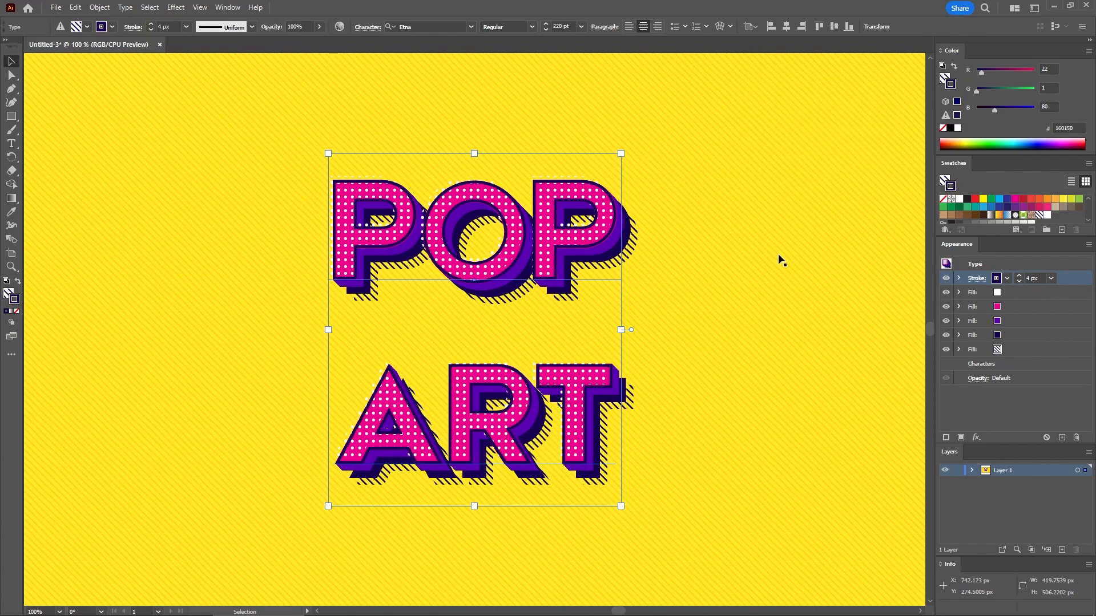
Step: Apply a Transform effect to the dark blue stroke, moving it -10 px horizontally and -10 px vertically
left_click(178, 7)
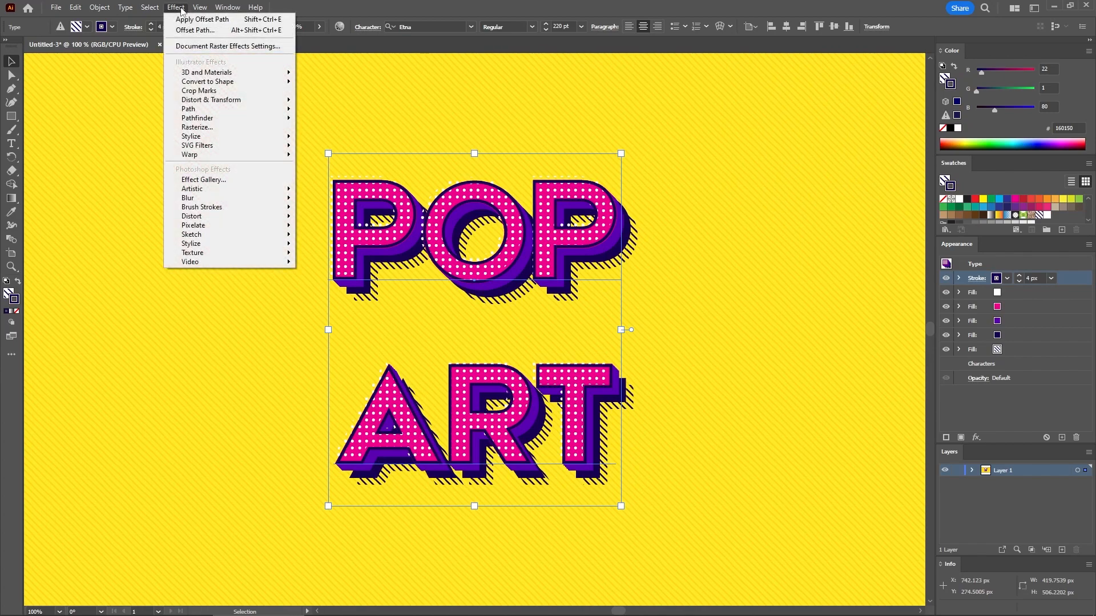
mouse_move(250, 101)
left_click(339, 139)
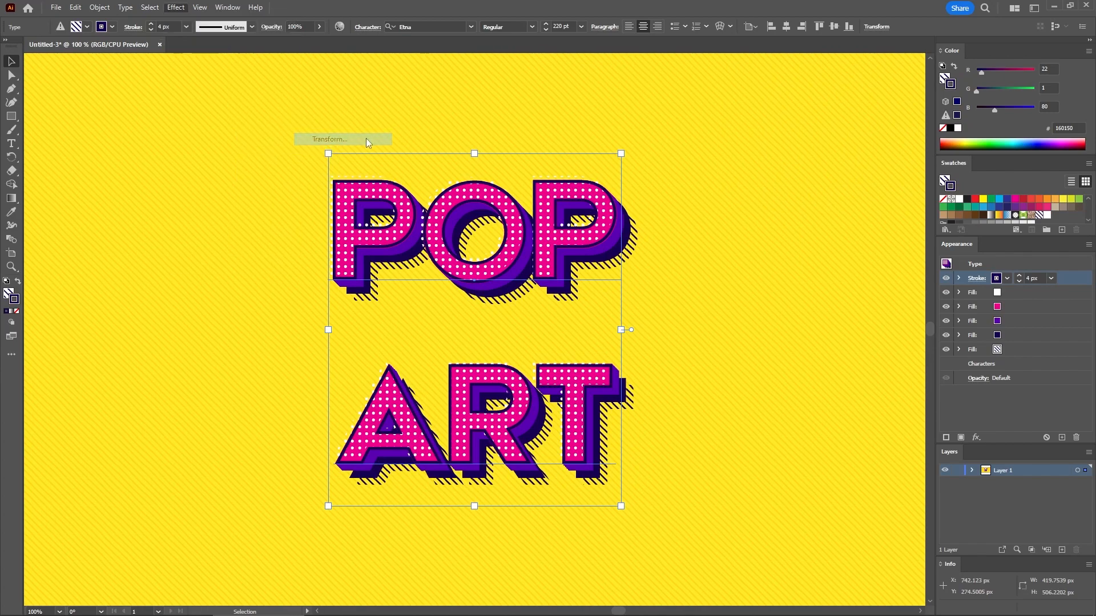
left_click(885, 184)
type("-10")
key("Tab")
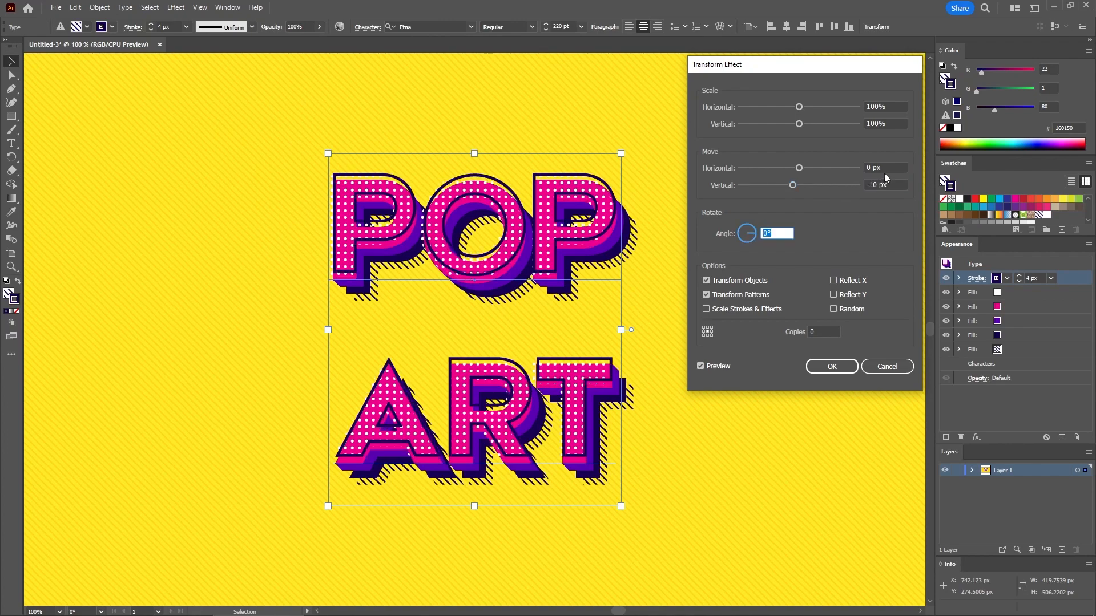
left_click(885, 166)
type("-10")
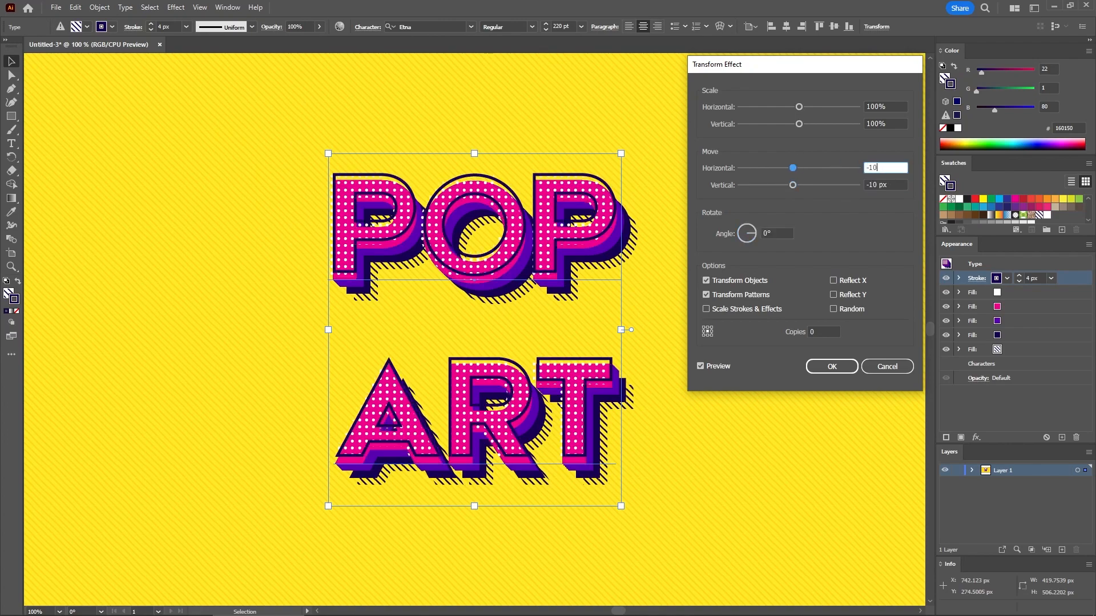
left_click(844, 368)
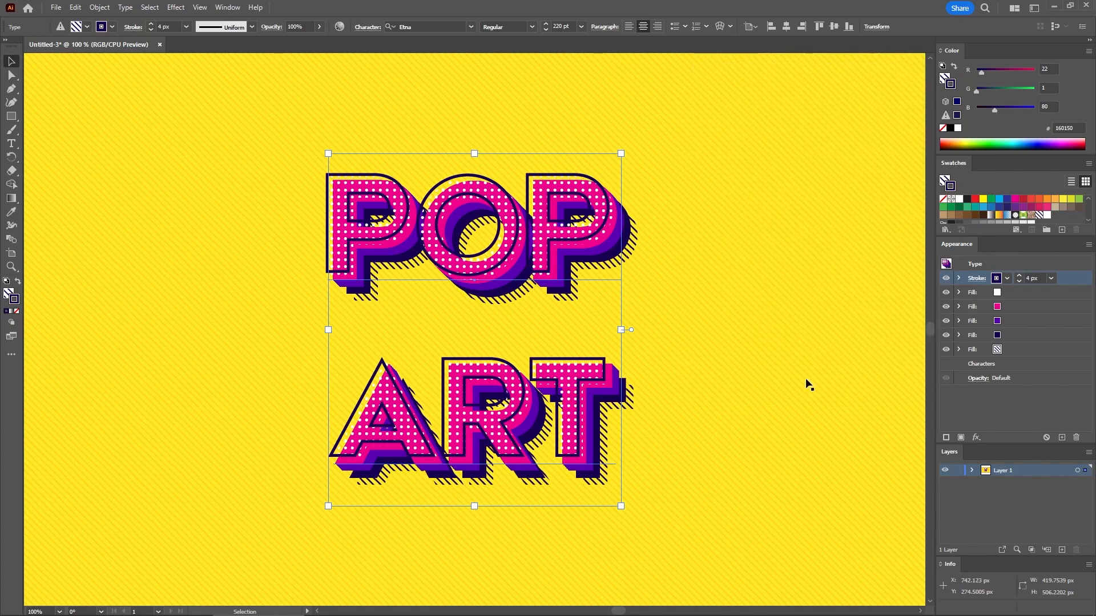
Step: Apply a 3D Rotate (Classic) effect to the whole type object using the Off-Axis Front position
left_click(990, 265)
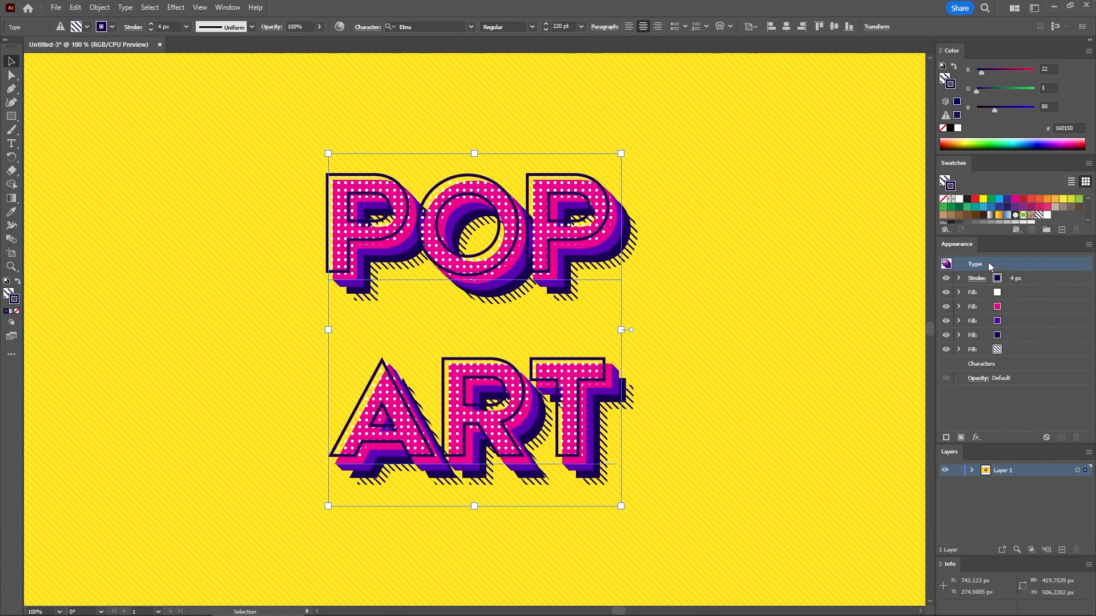
left_click(176, 6)
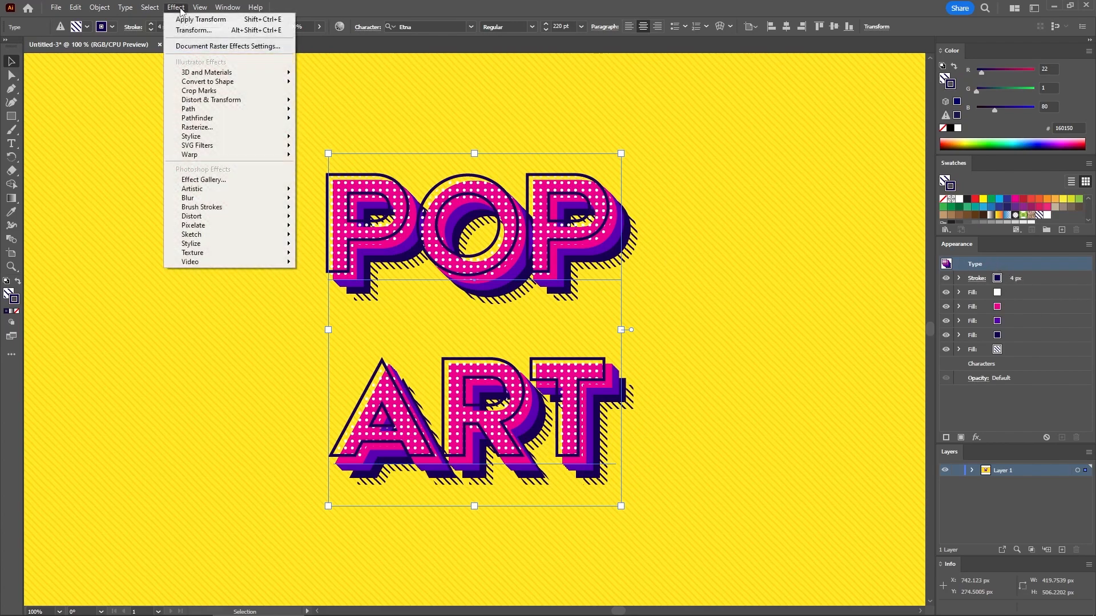
mouse_move(196, 76)
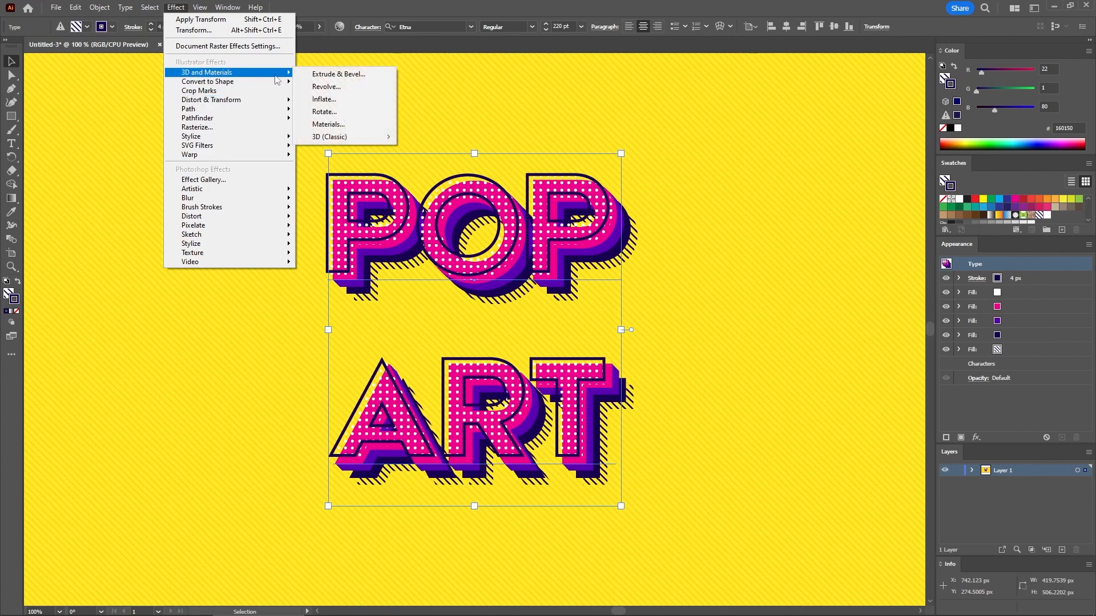
mouse_move(329, 139)
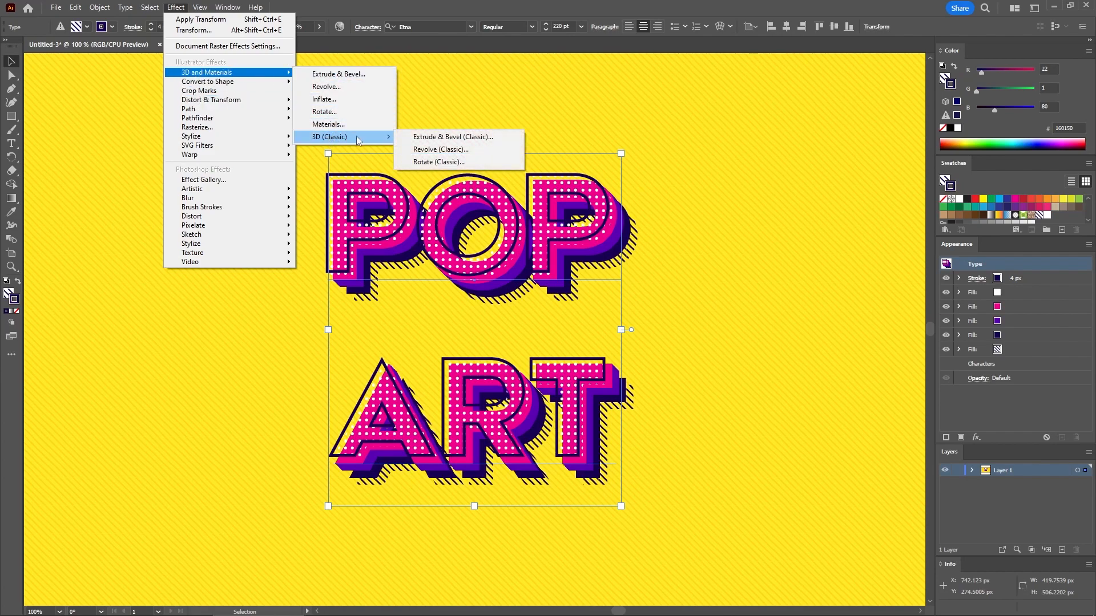
left_click(430, 163)
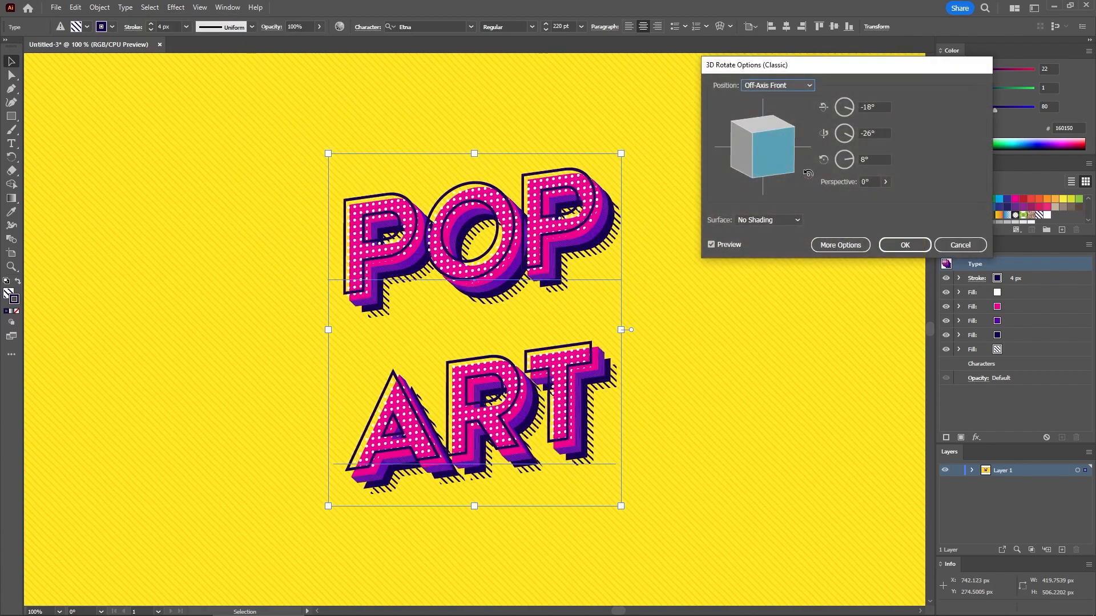
left_click(810, 90)
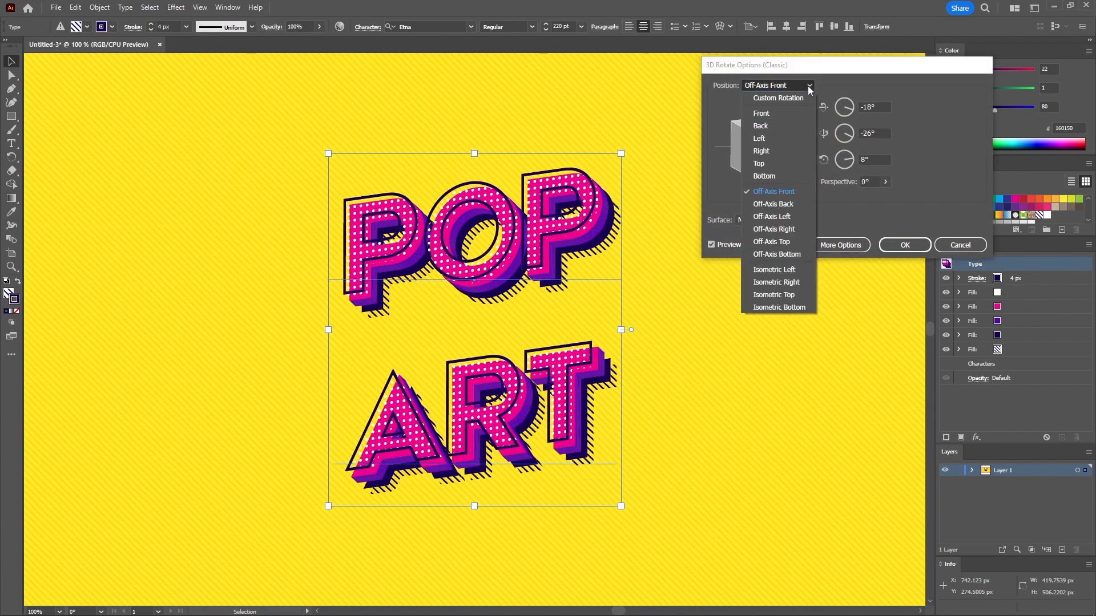
left_click(871, 209)
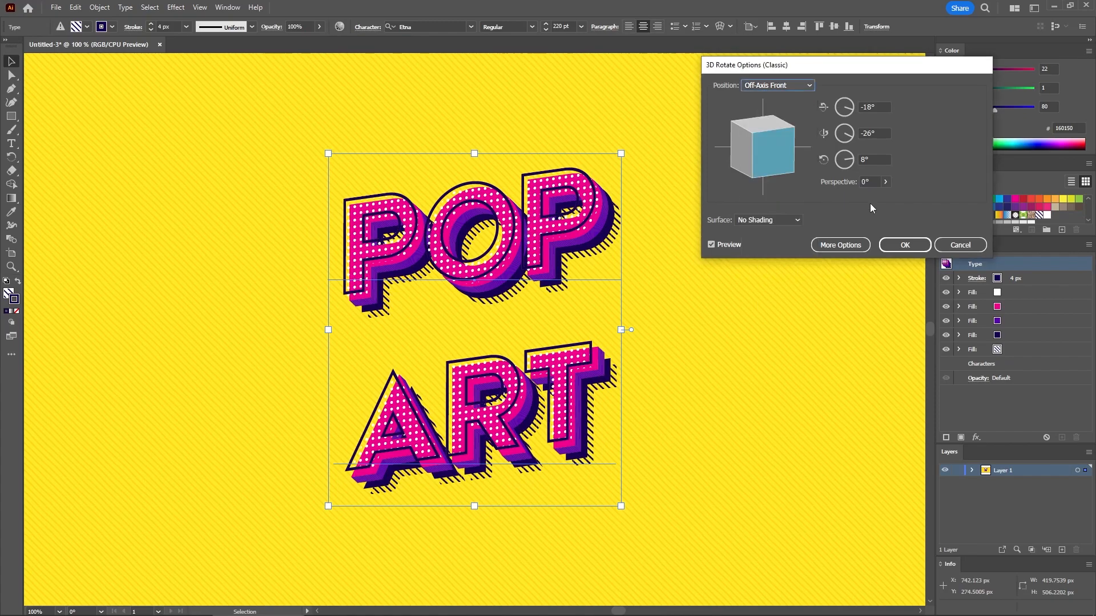
left_click(895, 246)
key("a")
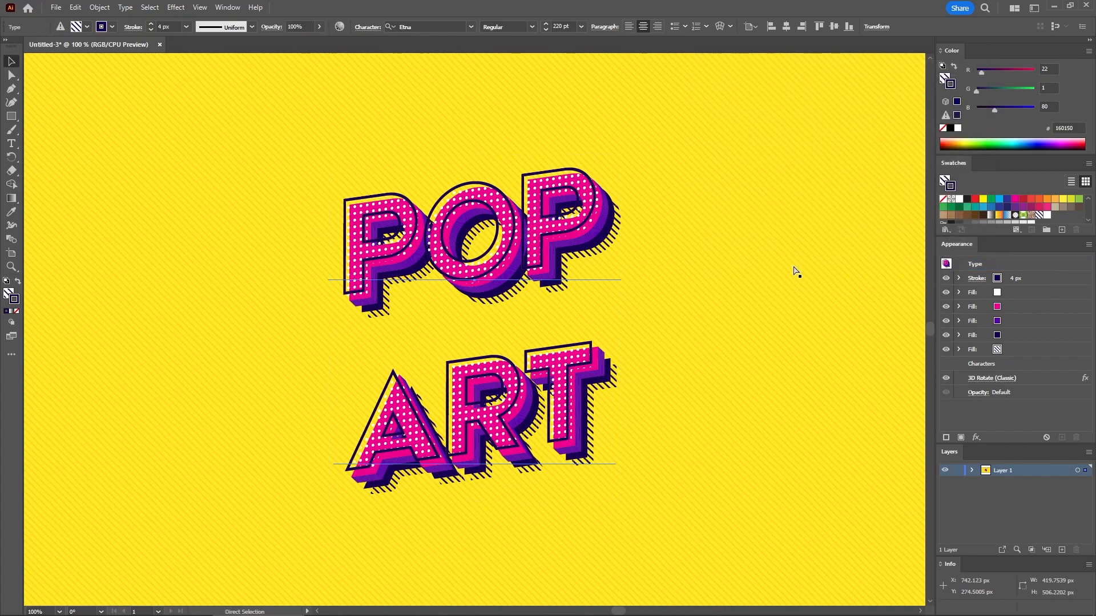